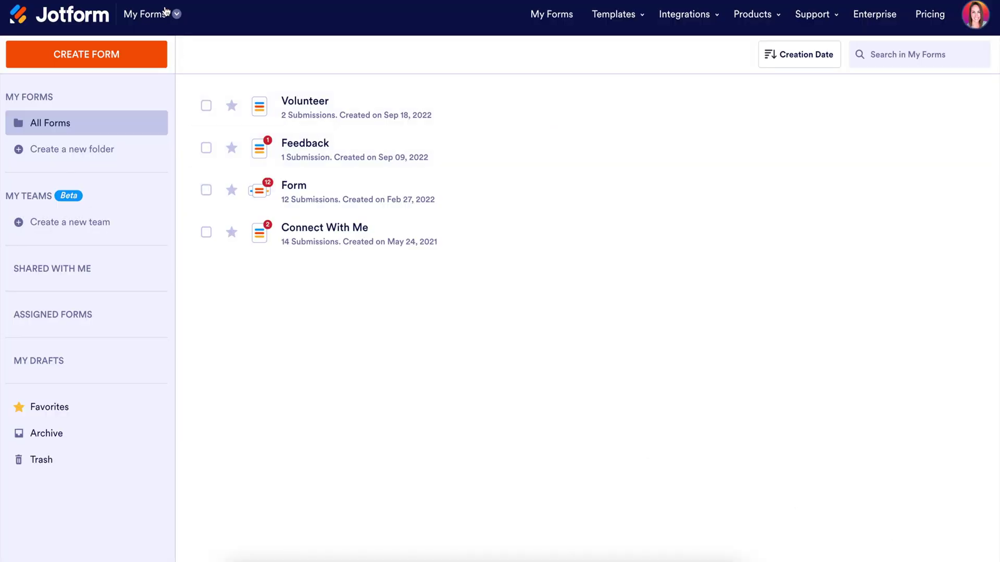
- Switch to My Documents and choose Create Sign Document to reach the Upload Your Document page
left_click(177, 14)
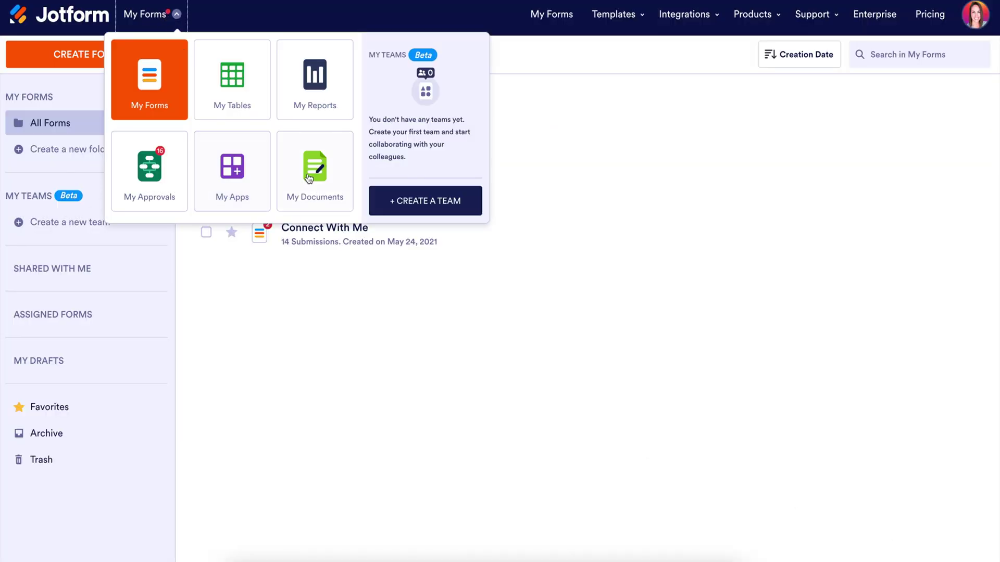
left_click(313, 174)
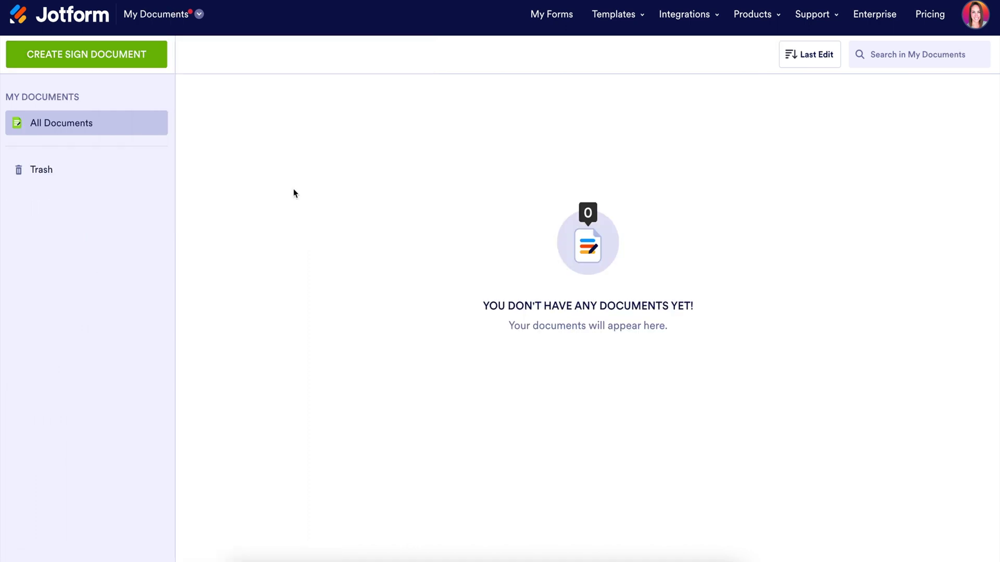
left_click(119, 56)
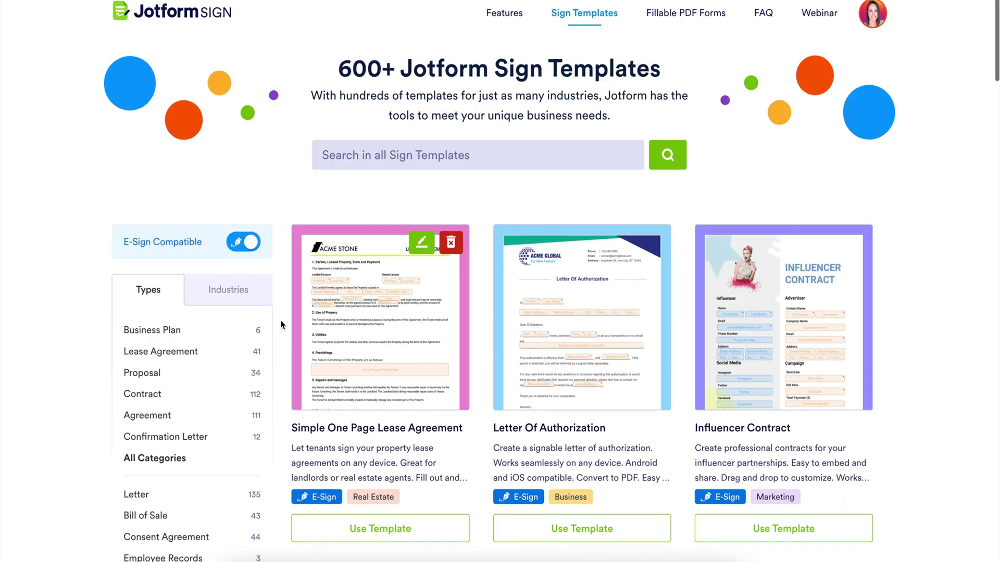
scroll(281, 325, "down", 5)
scroll(281, 325, "down", 10)
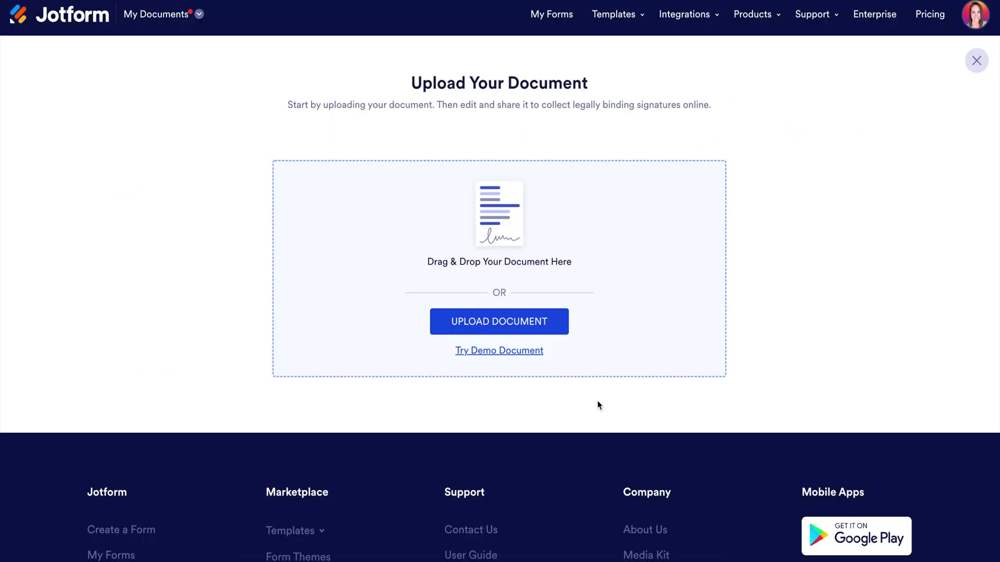
- Upload Academic Advisor's Certification Form.pdf from Downloads and turn it into a signable document
left_click(542, 322)
left_click(430, 76)
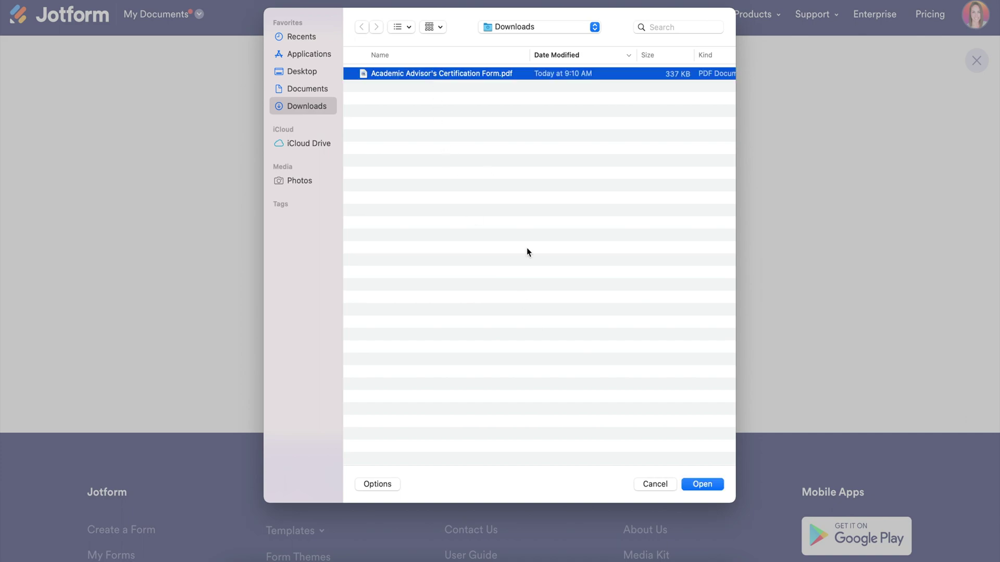
left_click(702, 484)
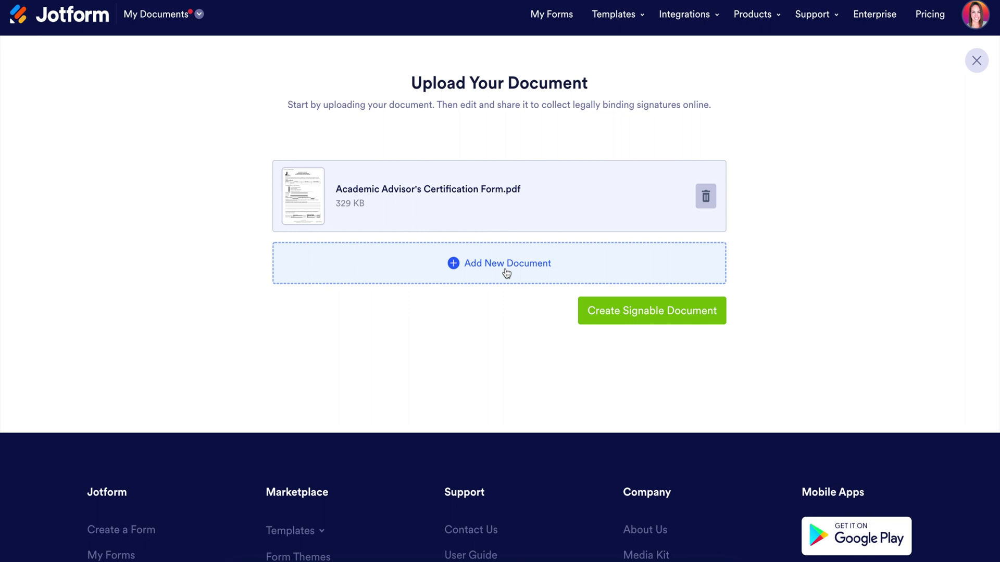
left_click(616, 312)
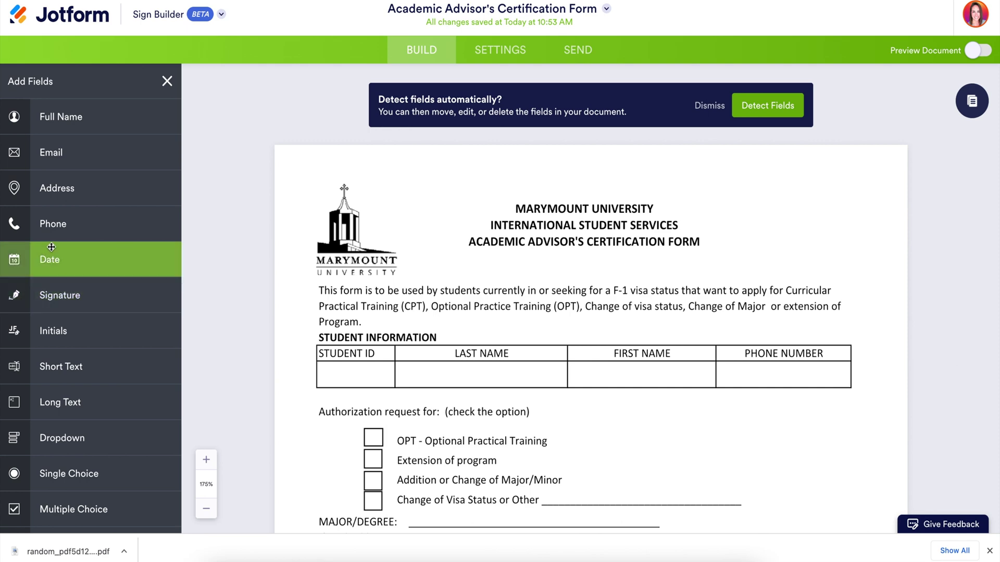
- Run Detect Fields, keep all 15 detected fields, and drop a Phone field on PHONE NUMBER
left_click_drag(52, 230, 720, 373)
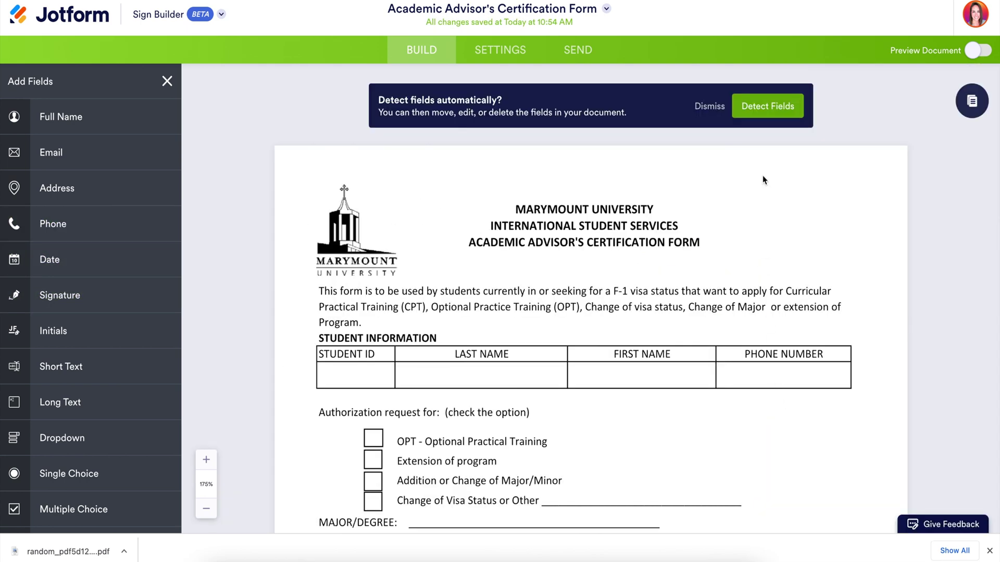
left_click(762, 109)
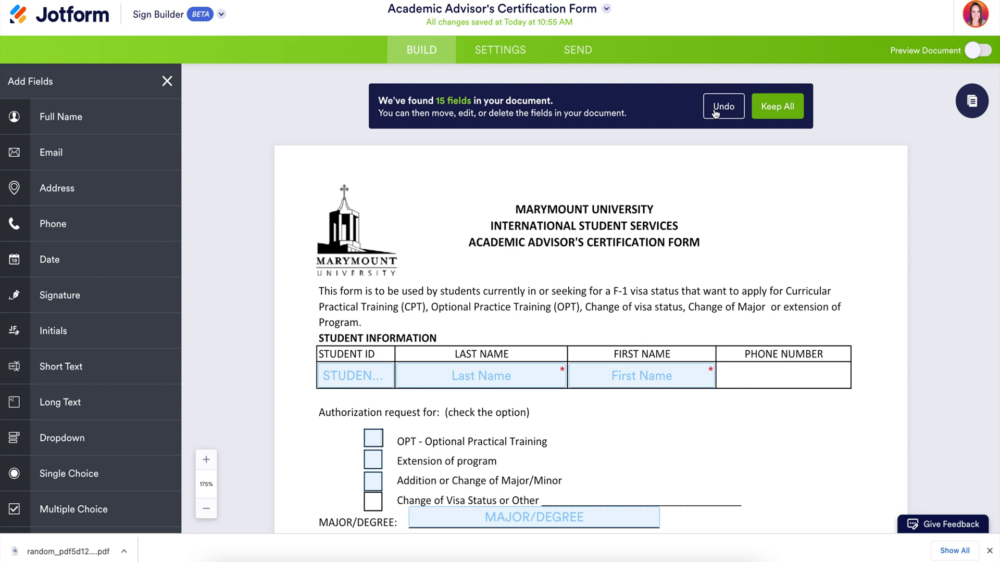
left_click(777, 107)
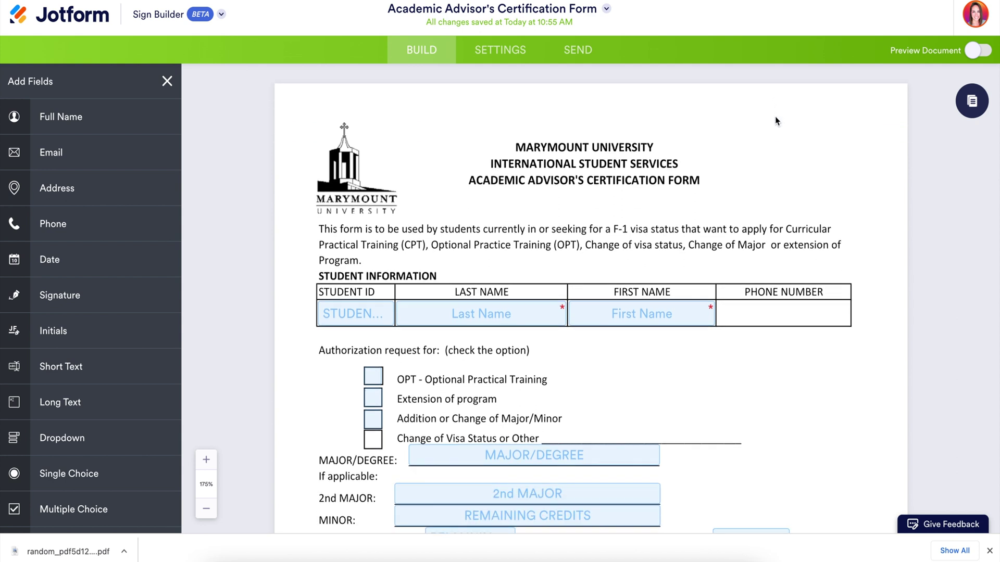
left_click_drag(50, 224, 729, 312)
- Assign the Acad. Advisor's Name, Signature and Date fields to Me
scroll(784, 316, "down", 8)
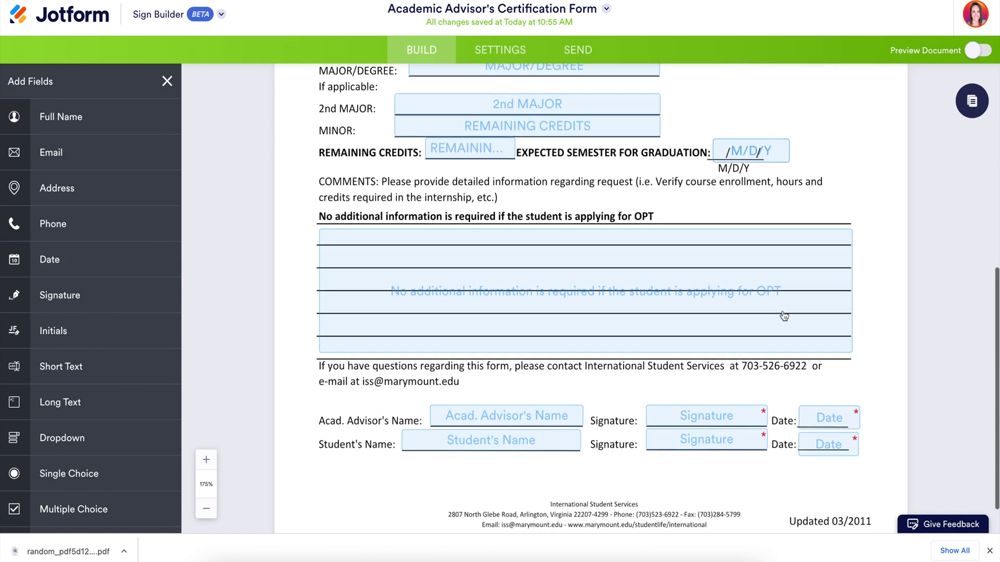
scroll(784, 316, "up", 6)
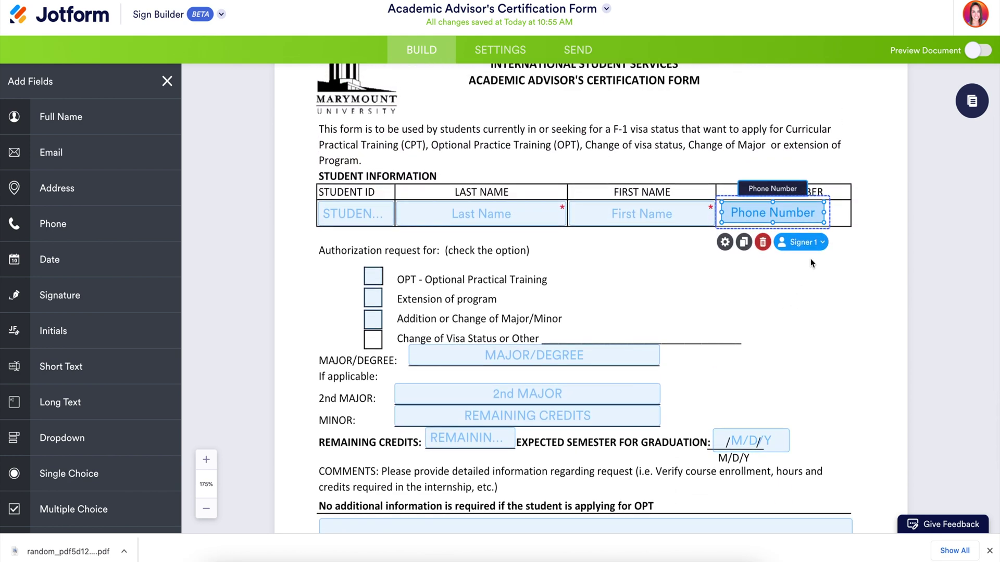
left_click(821, 247)
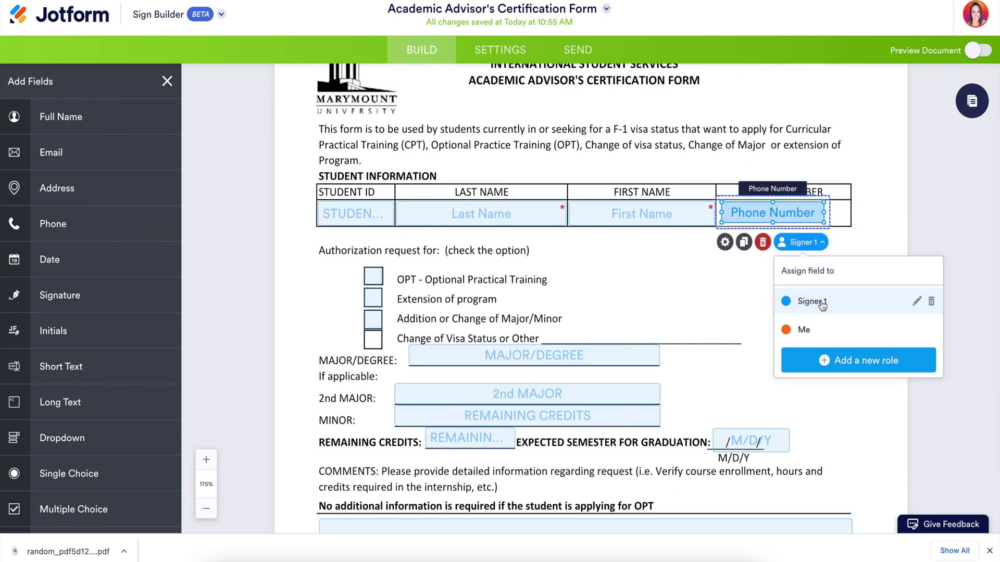
scroll(682, 383, "down", 6)
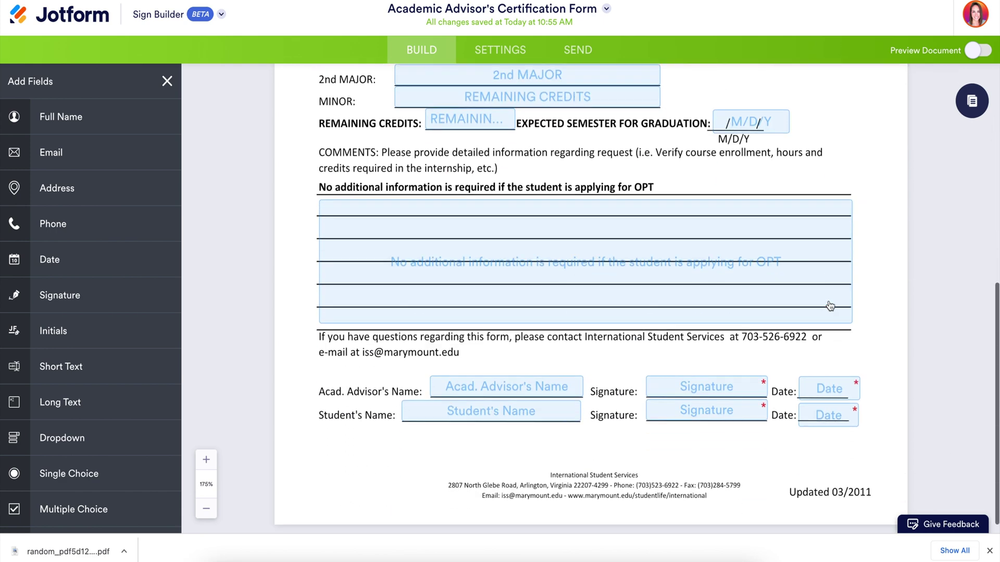
left_click(554, 372)
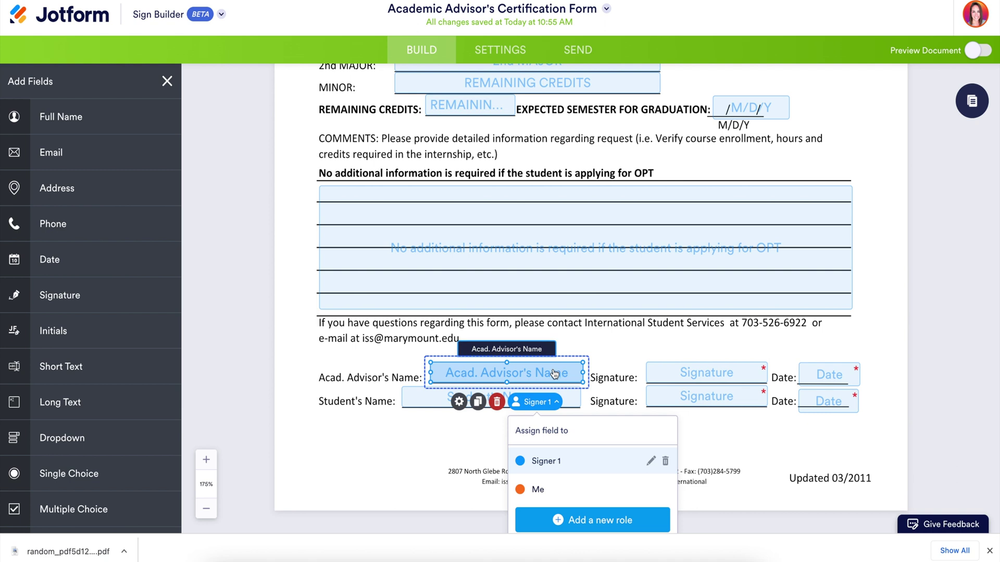
left_click(539, 490)
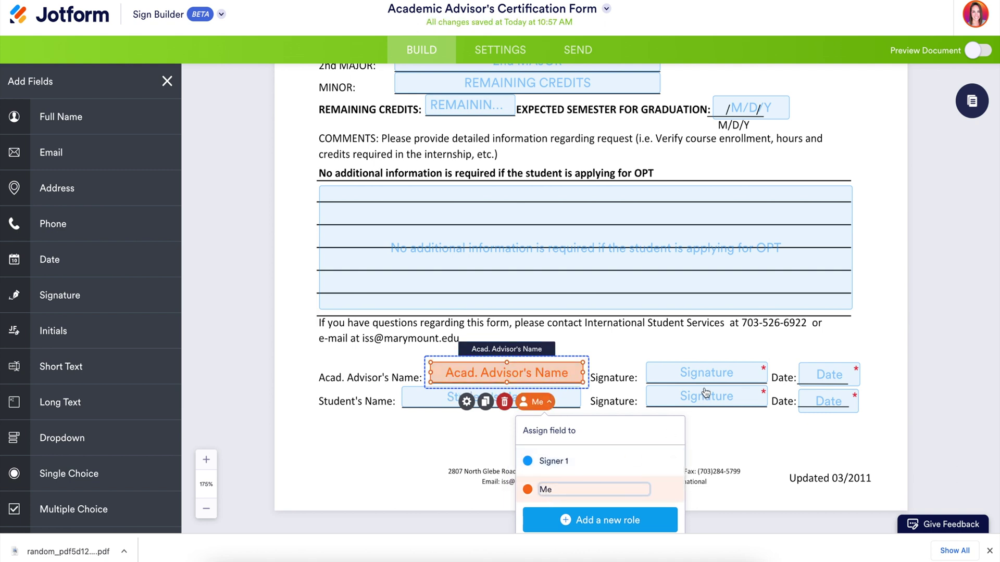
left_click(710, 383)
left_click(740, 490)
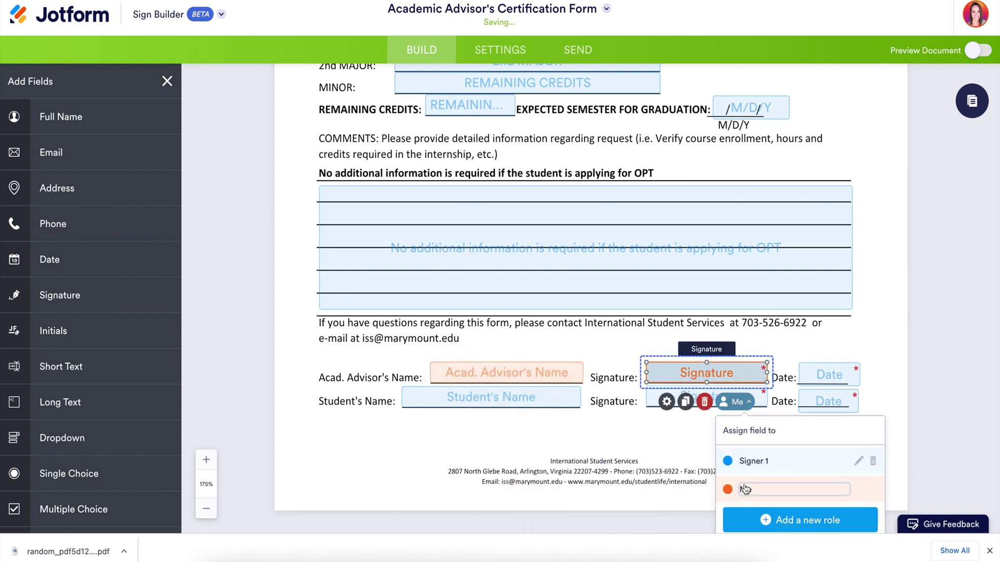
left_click(817, 379)
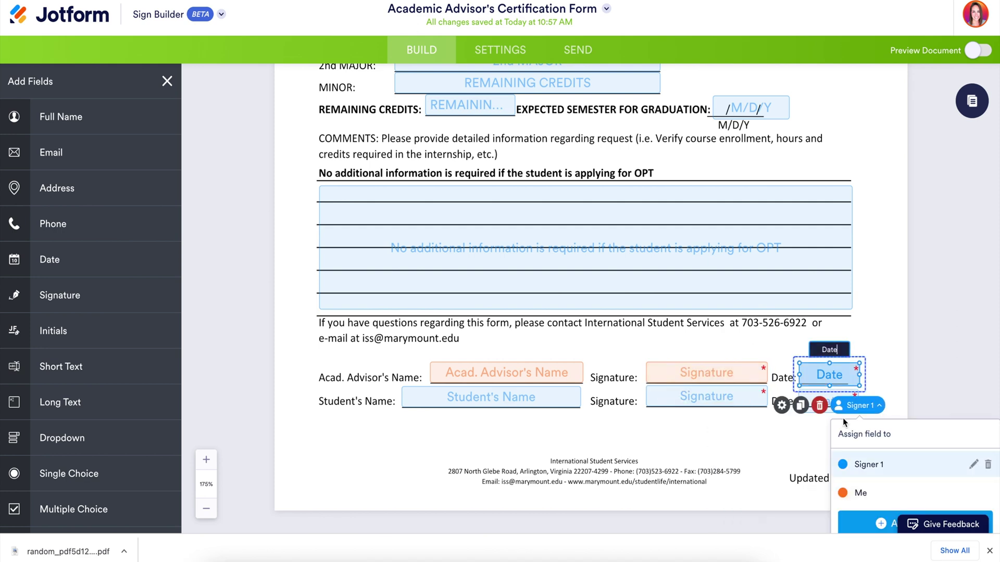
left_click(868, 495)
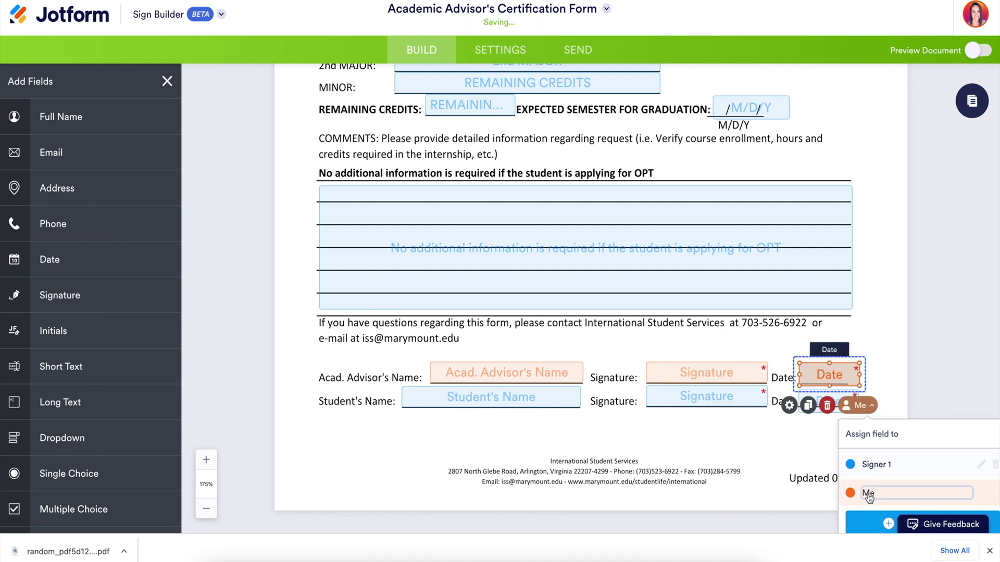
- Review the date field's format, limit and advanced properties, then open the document settings
left_click(789, 405)
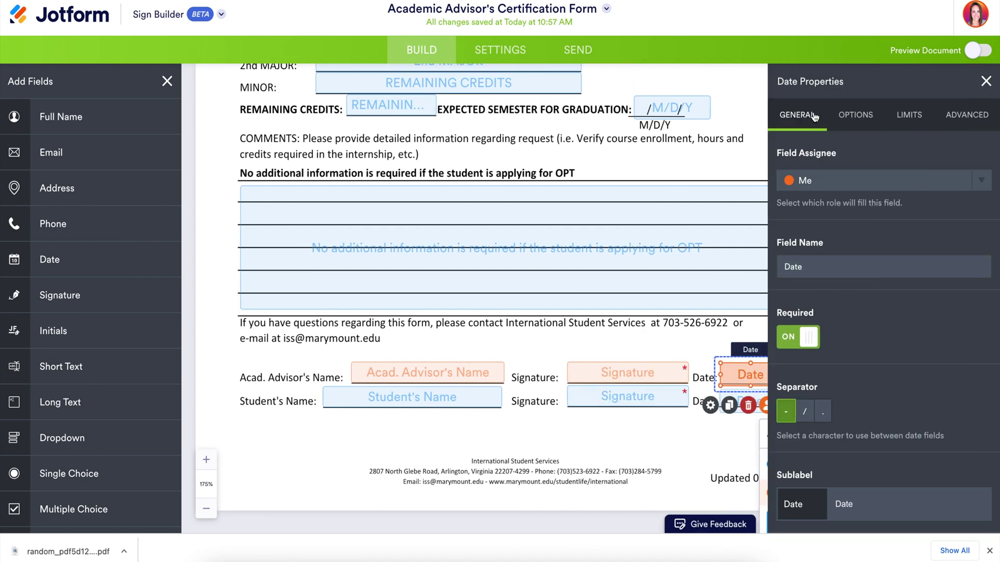
left_click(865, 123)
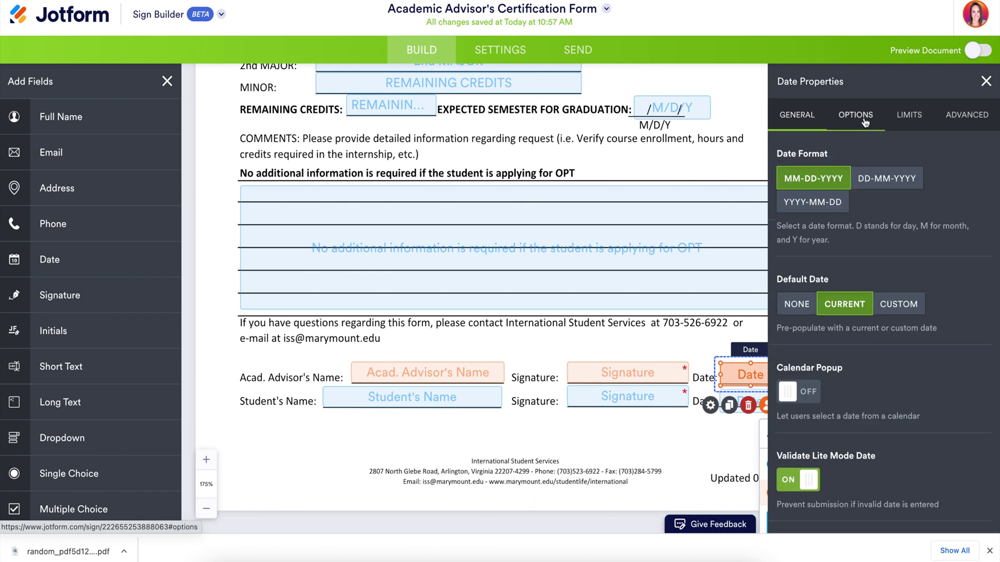
left_click(909, 124)
left_click(969, 123)
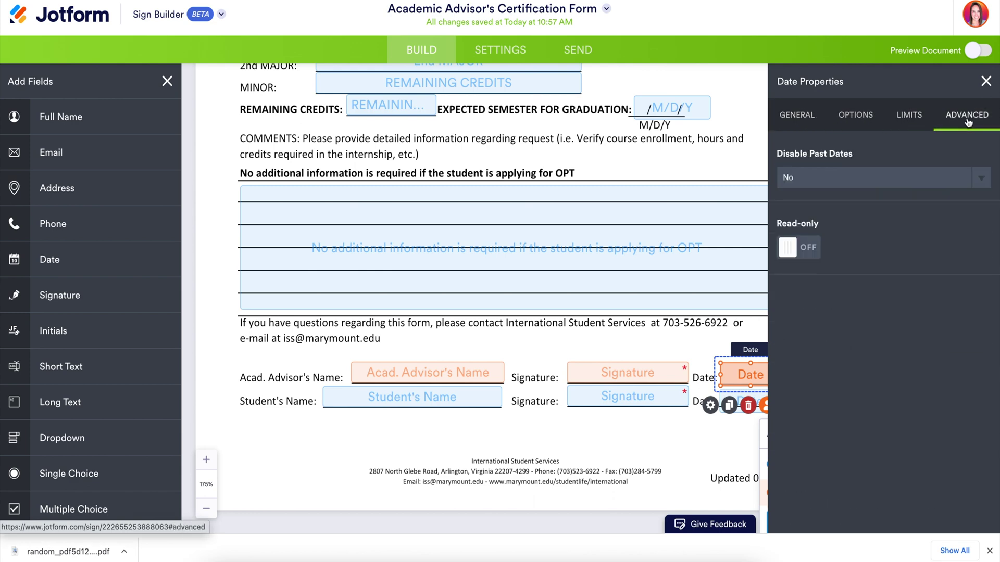
left_click(986, 81)
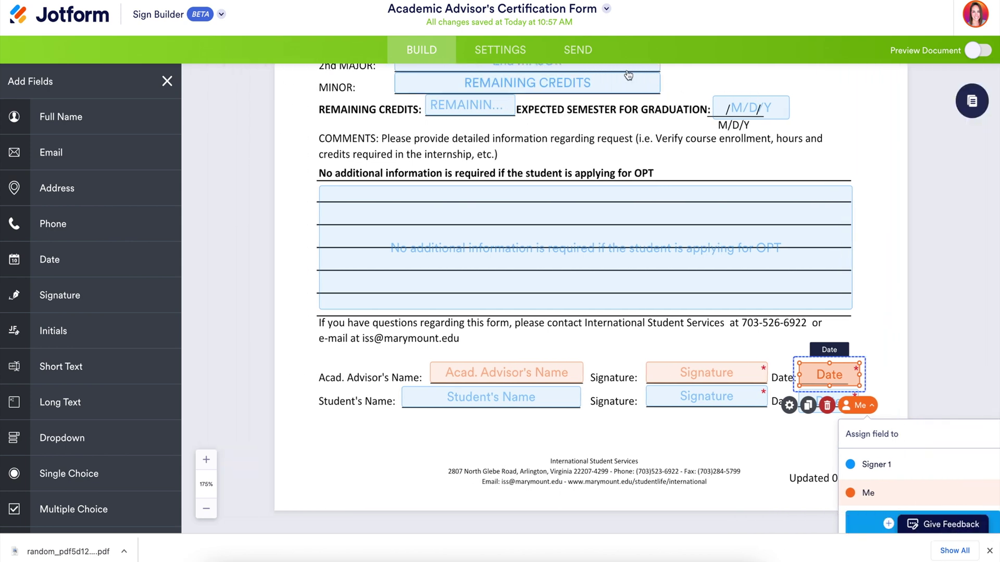
left_click(510, 53)
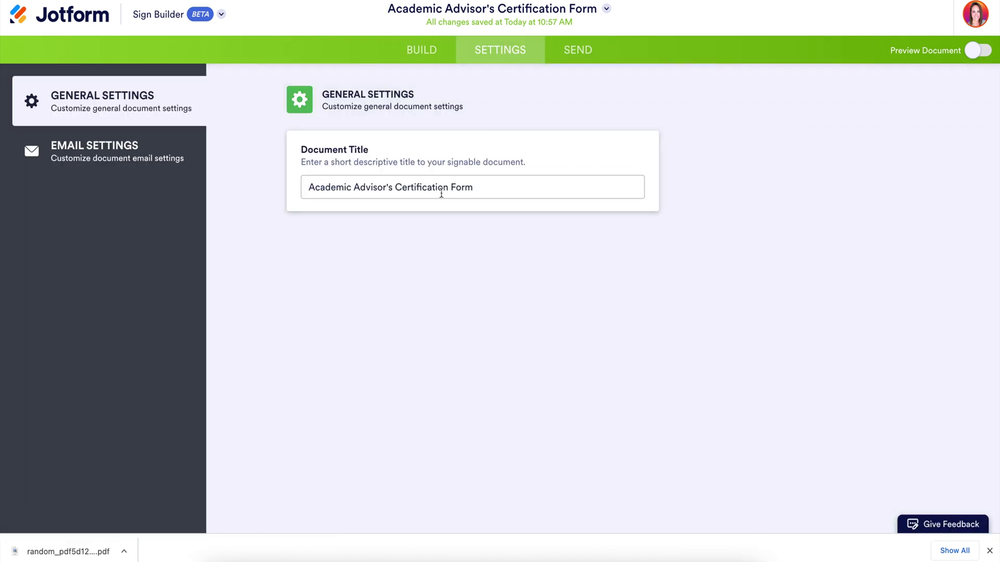
- Set the signer email message to 'Please sign ASAP' in Email Settings, then go to Send
left_click(86, 146)
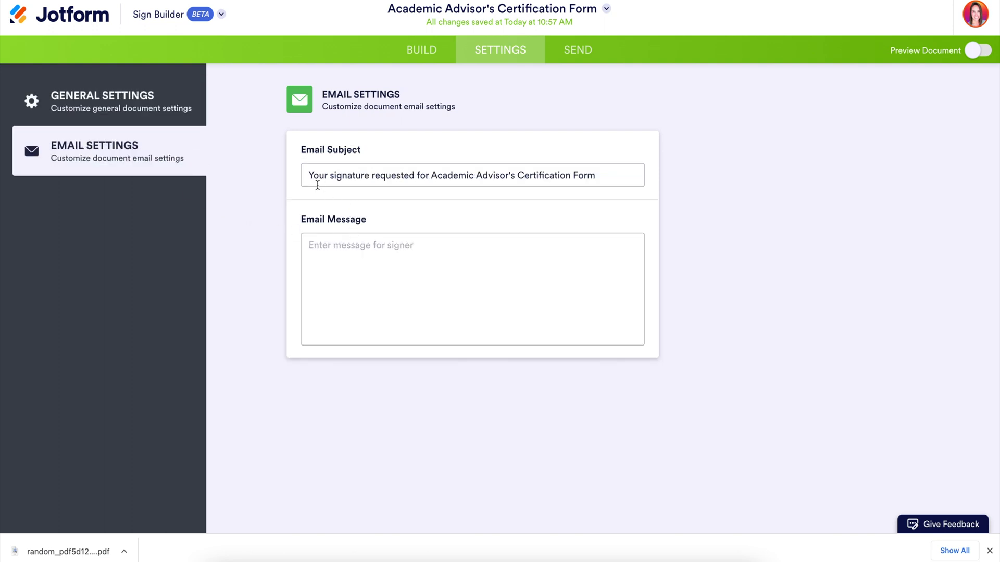
left_click(373, 254)
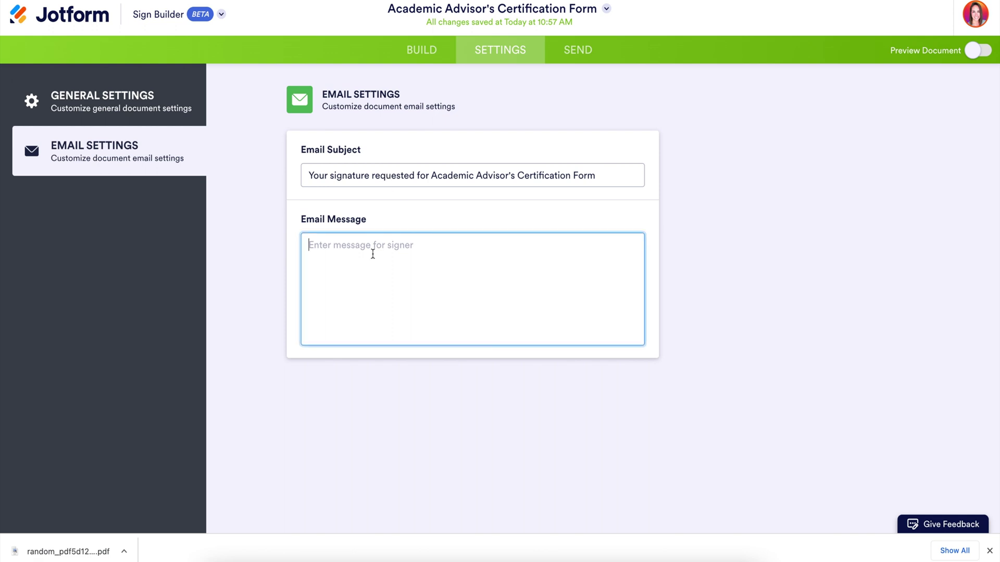
type("Please sign ASAP")
left_click(582, 52)
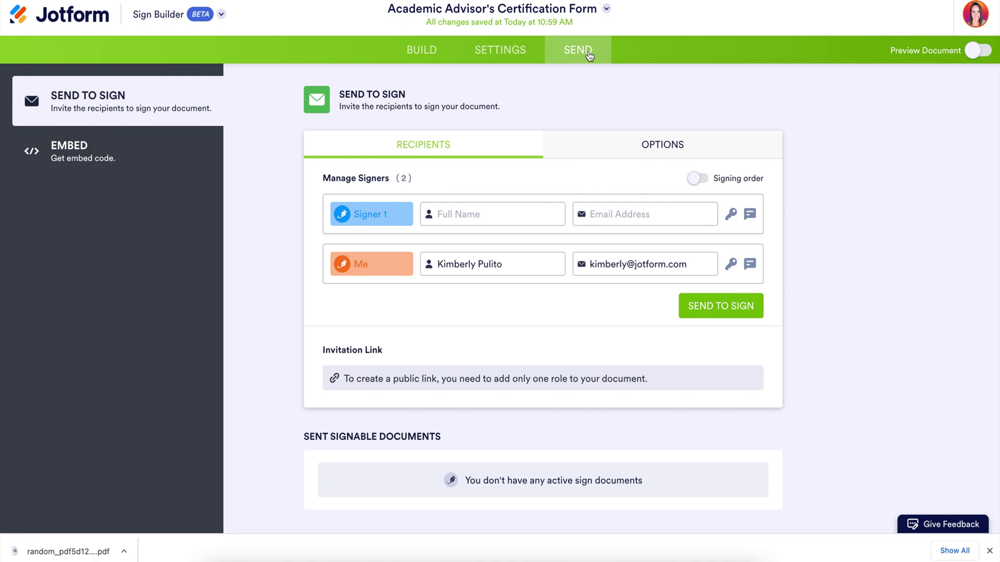
left_click(504, 203)
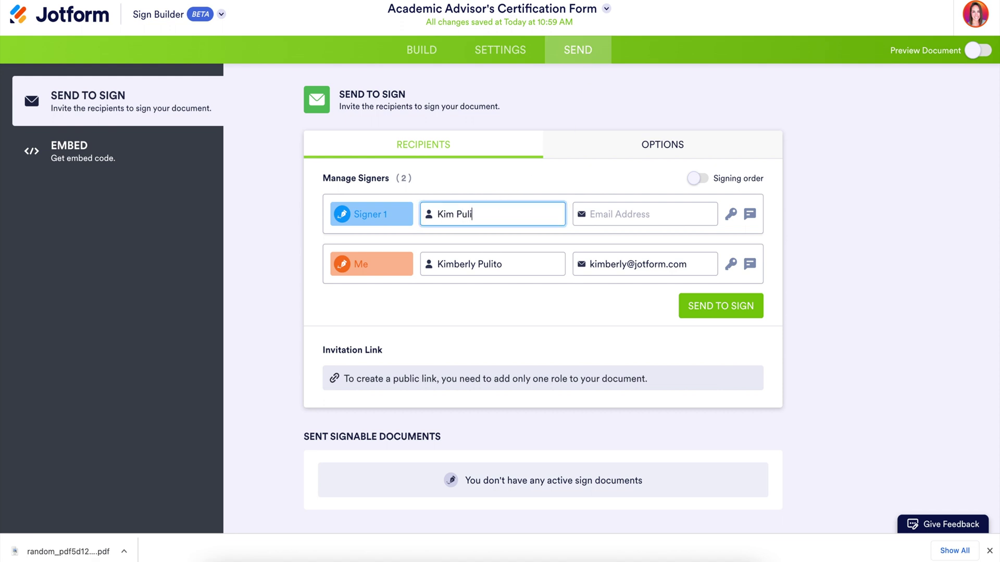
left_click(607, 214)
key("ctrl+v")
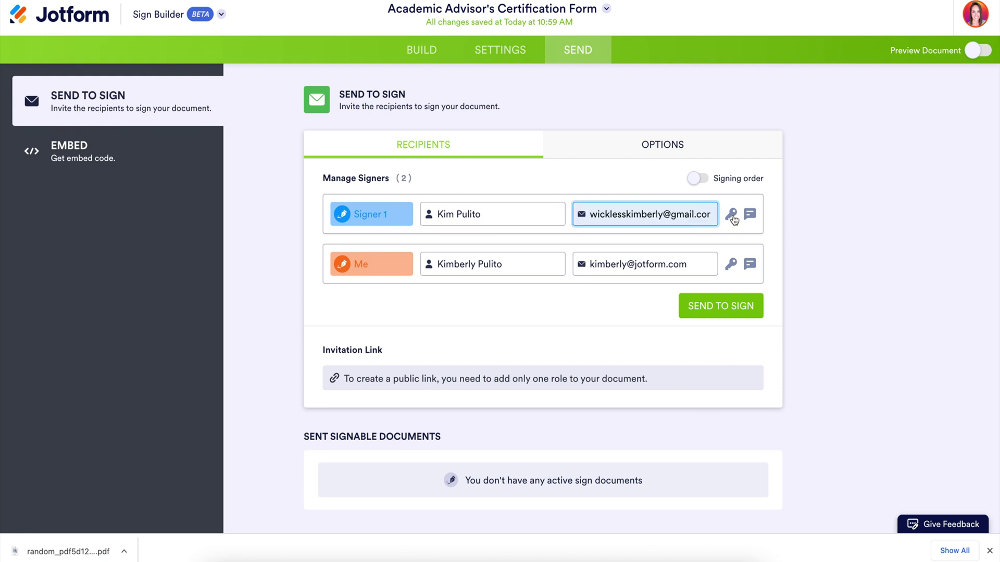
left_click(732, 215)
type("123")
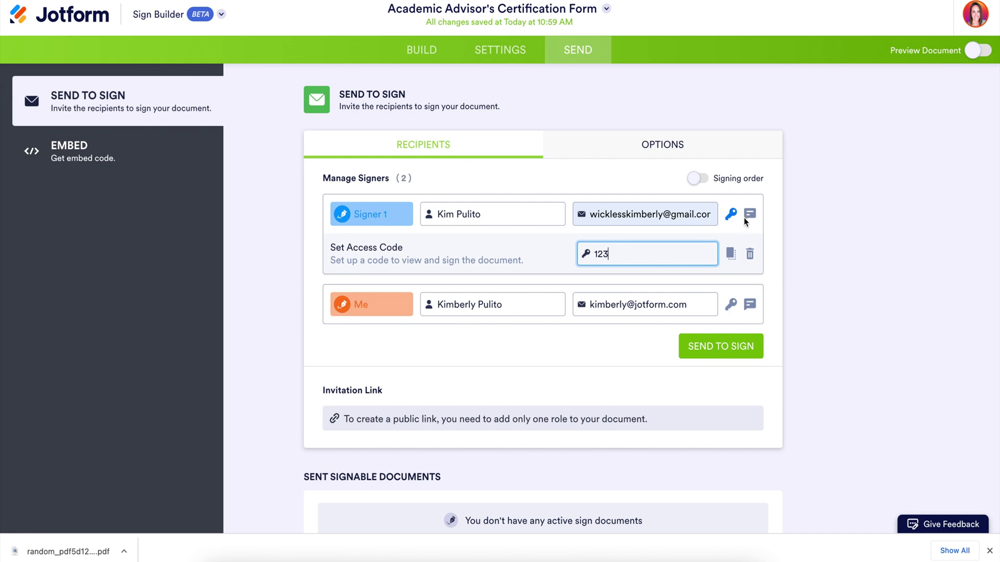
left_click(750, 218)
type("Your passcode is")
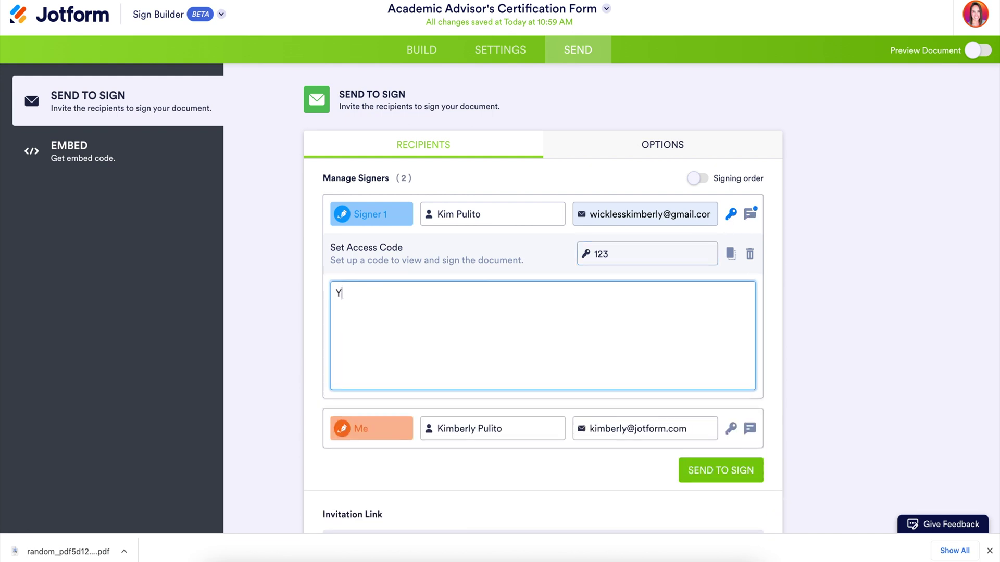
left_click(754, 218)
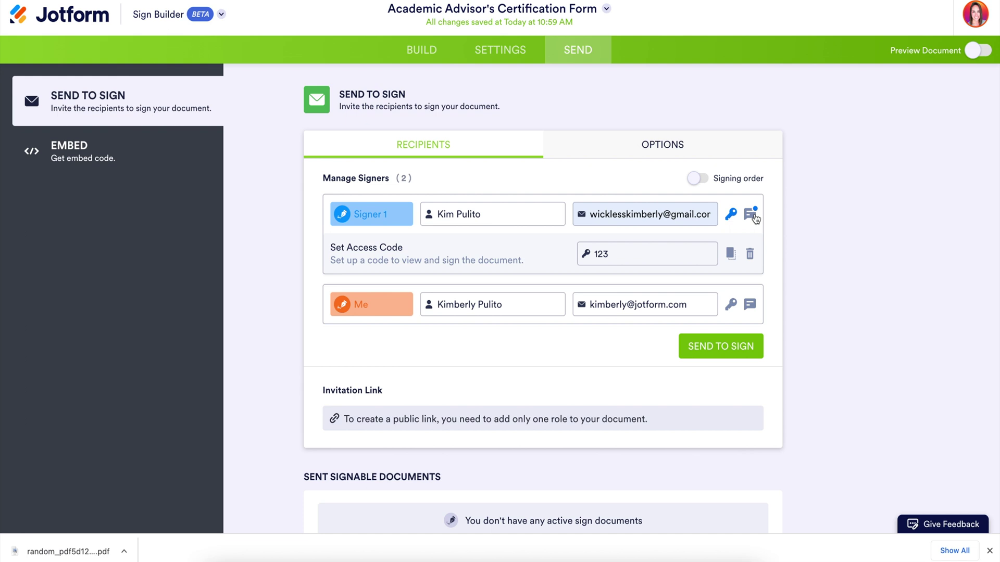
- Turn on signing order with Signer 1 first, followed by Me
left_click(698, 180)
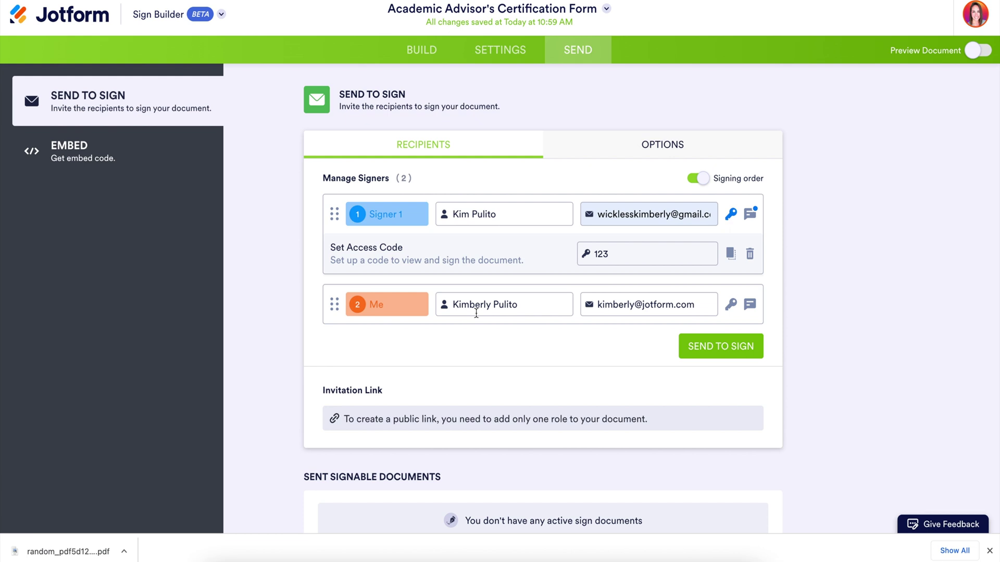
mouse_move(333, 305)
left_mouse_down()
mouse_move(324, 221)
mouse_move(334, 219)
mouse_move(335, 298)
left_mouse_up()
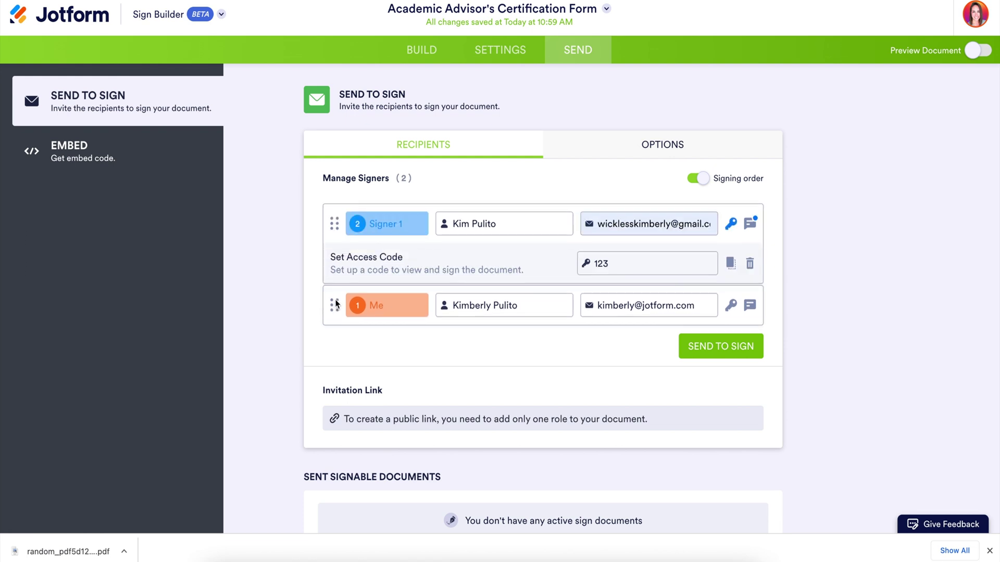
left_click(651, 145)
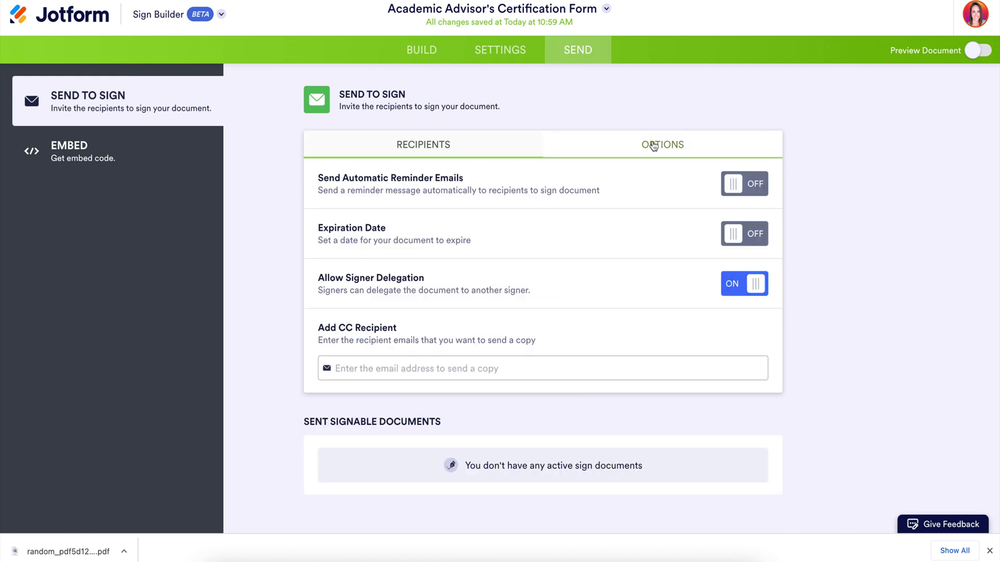
- Set reminders every 2 days, expiry on 09/30/2022, and turn signer delegation off
left_click(751, 187)
left_click(419, 224)
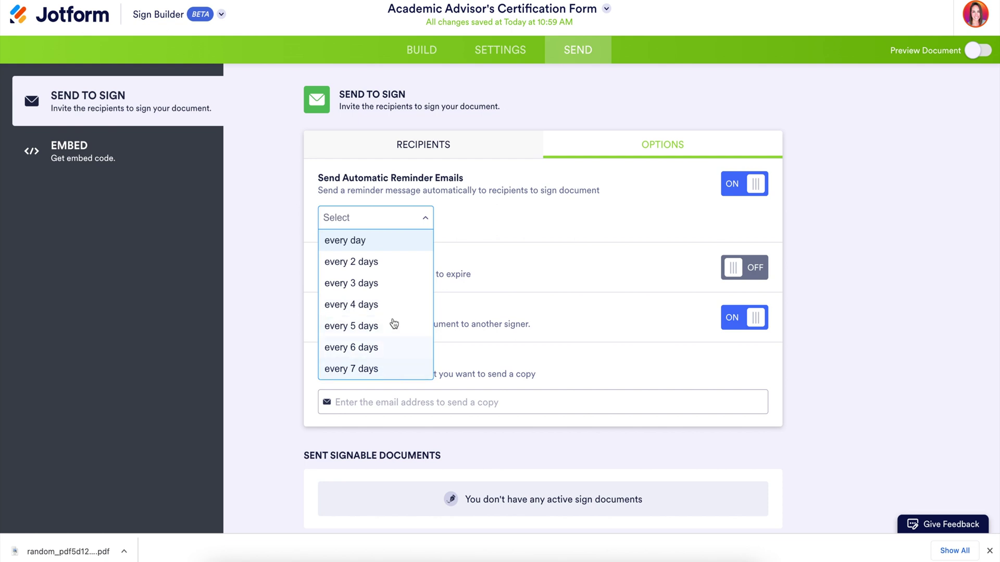
left_click(389, 262)
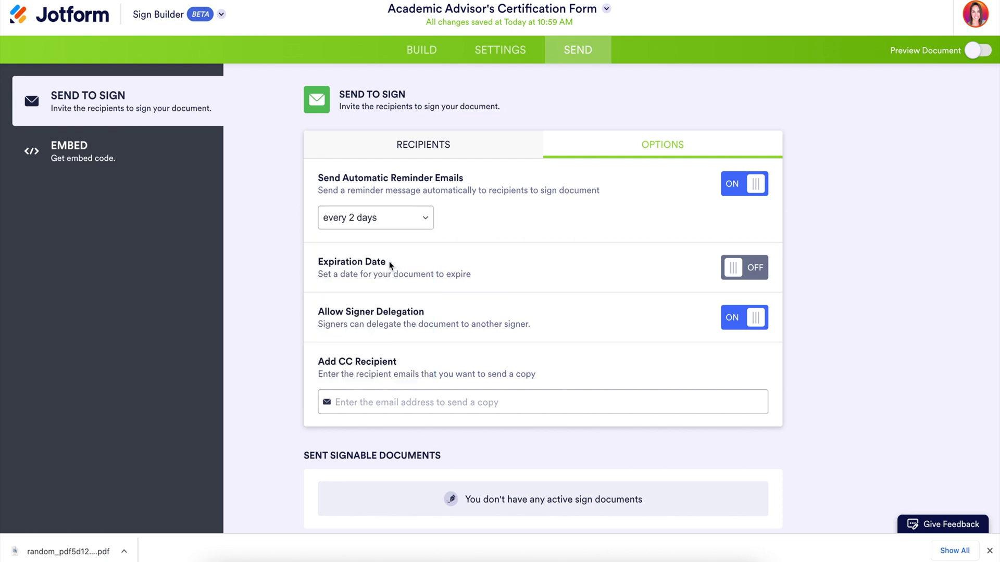
left_click(748, 269)
left_click(423, 303)
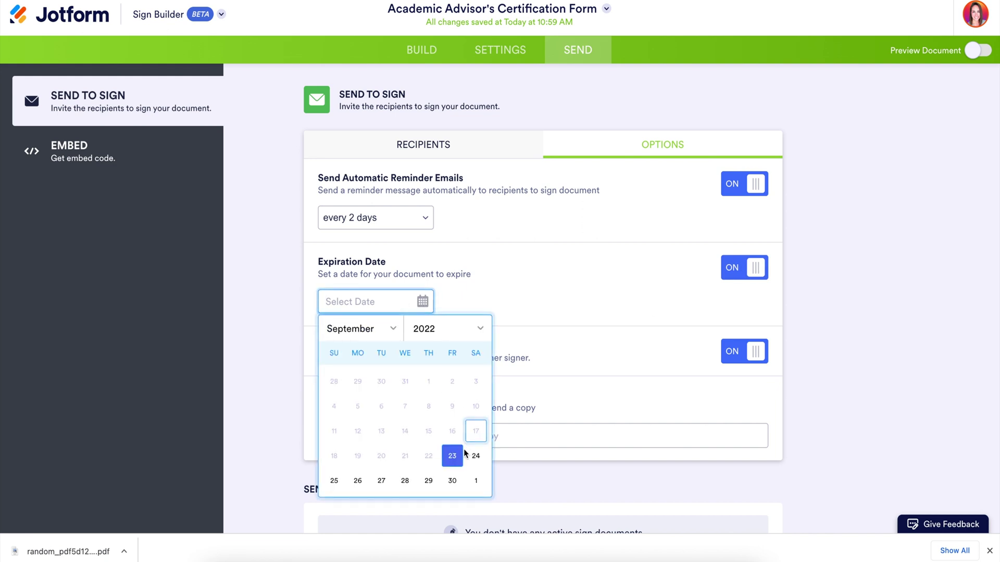
left_click(452, 480)
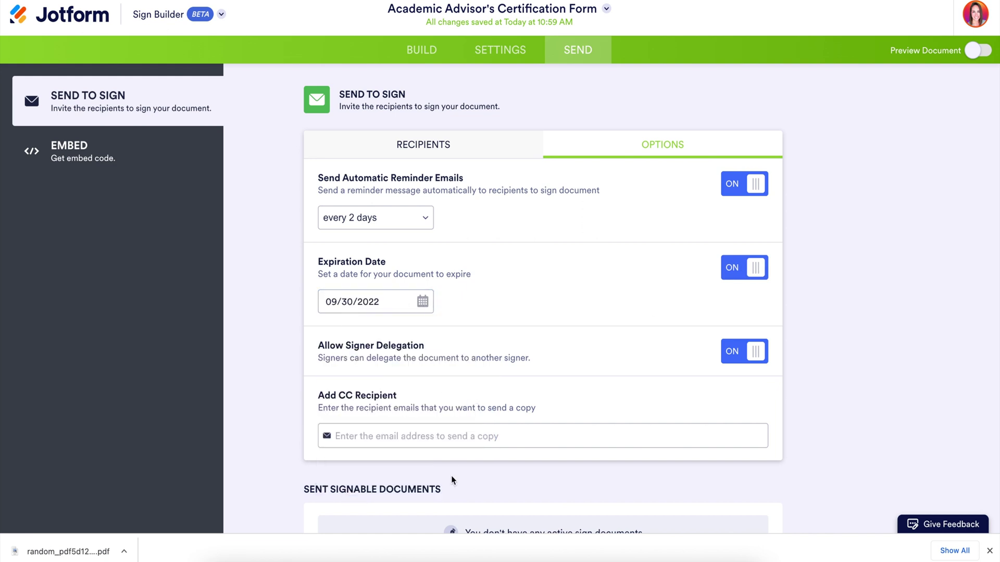
left_click(751, 358)
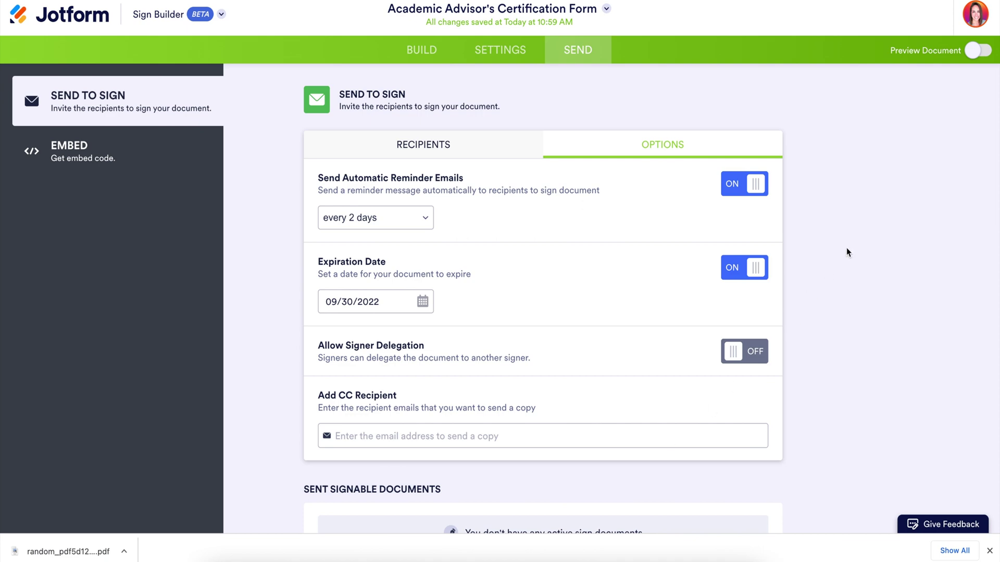
left_click(978, 53)
- Preview the form as Signer 1, then exit the preview and send it to sign
scroll(745, 364, "down", 10)
scroll(745, 364, "down", 2)
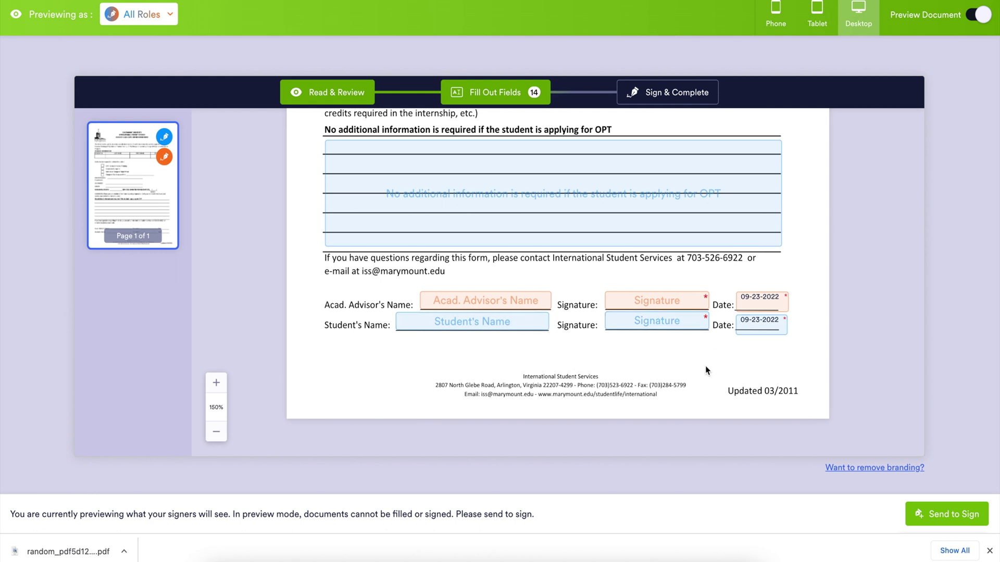
left_click(170, 22)
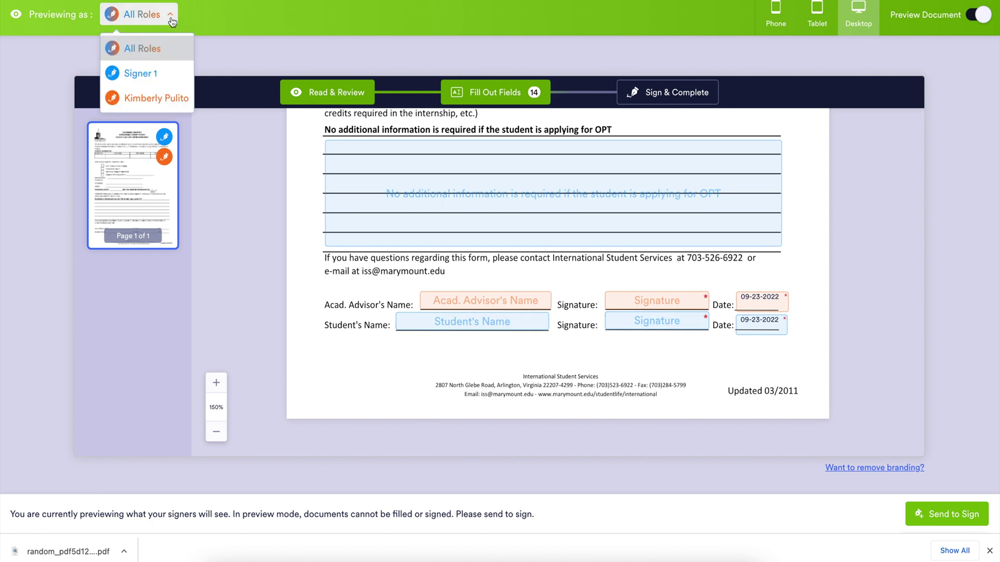
left_click(161, 81)
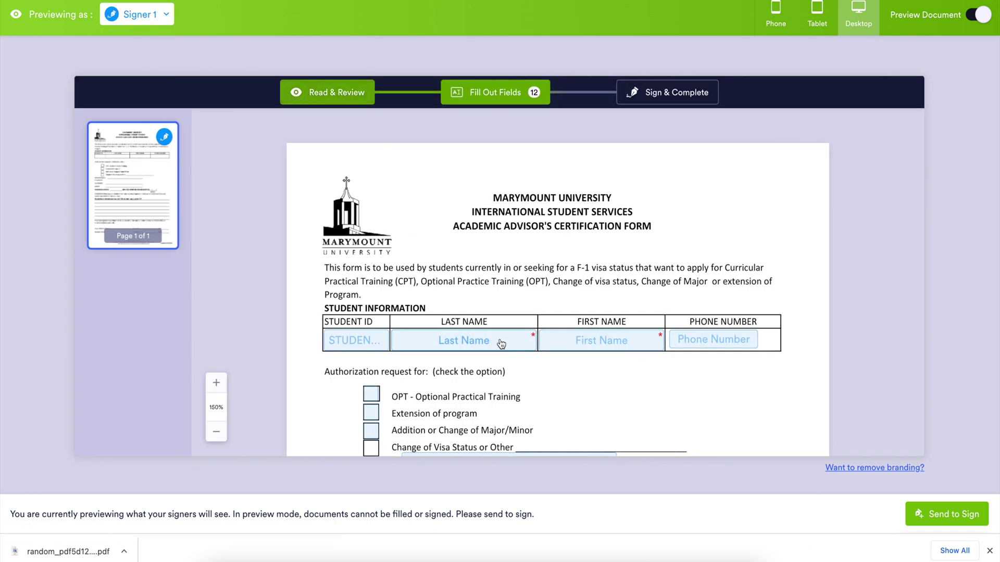
scroll(501, 344, "down", 8)
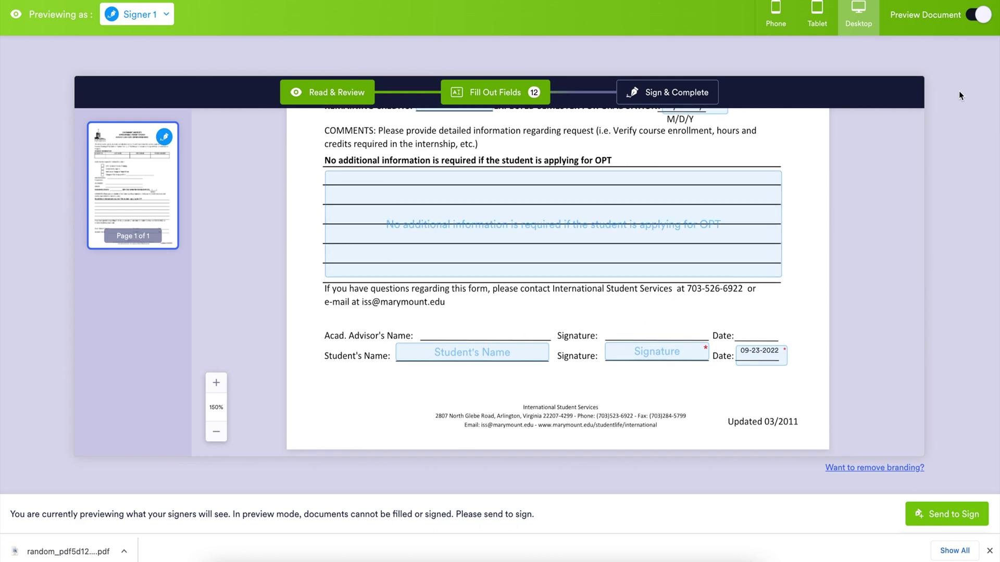
left_click(975, 21)
left_click(739, 335)
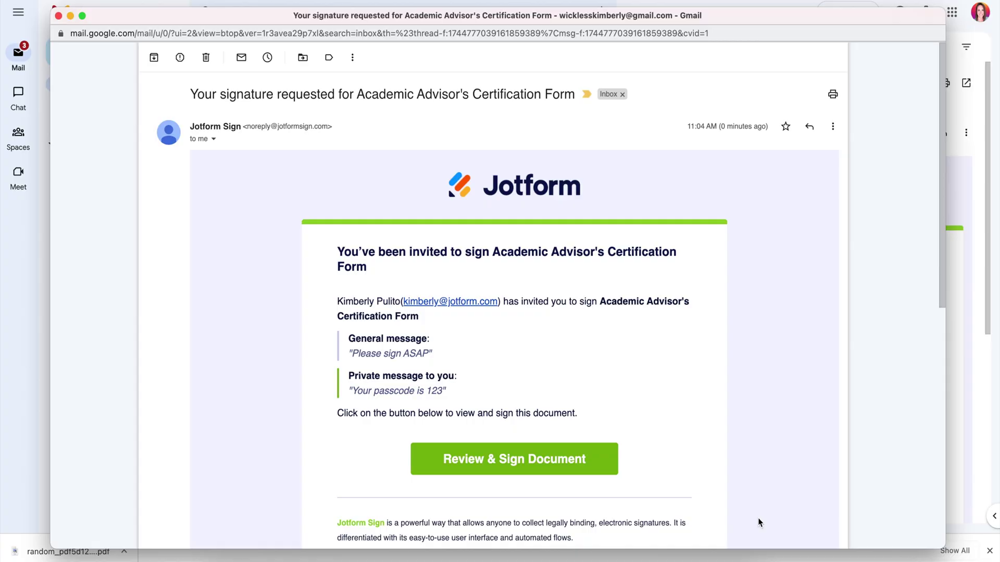
- Scroll the Gmail invitation email down to the Review & Sign button
scroll(758, 520, "down", 3)
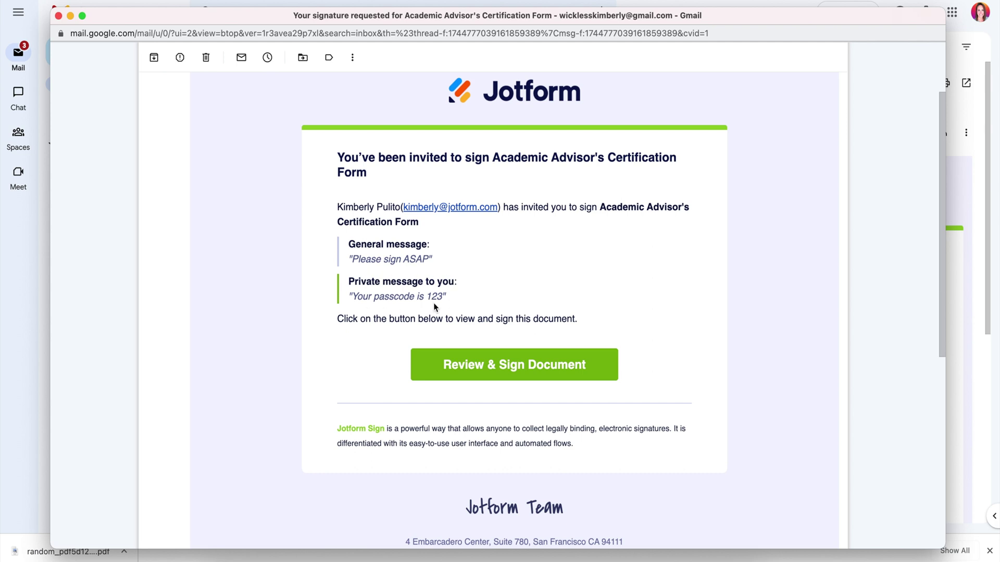
- Open the document from the invitation e-mail and enter the access code
left_click(519, 370)
left_click(510, 350)
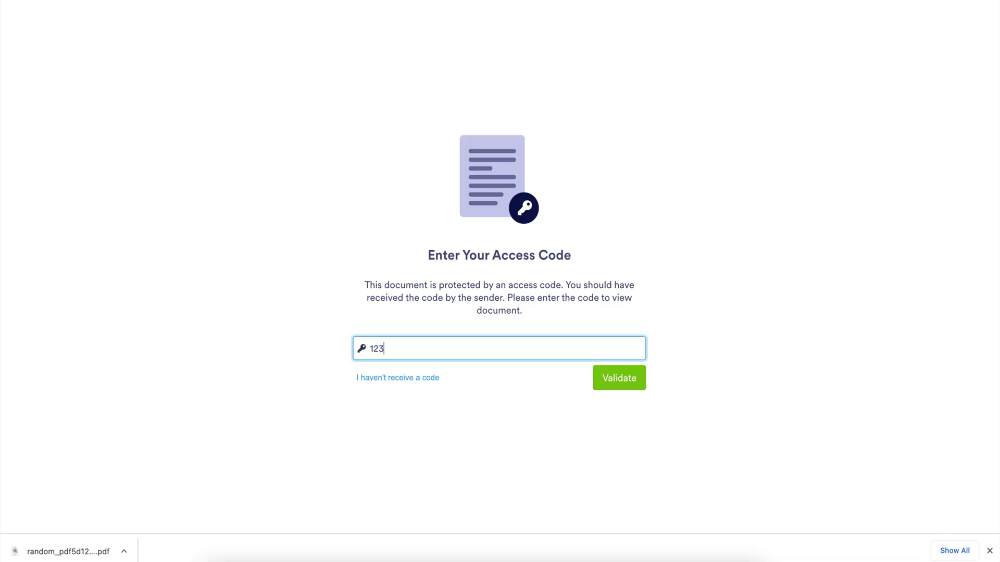
left_click(628, 382)
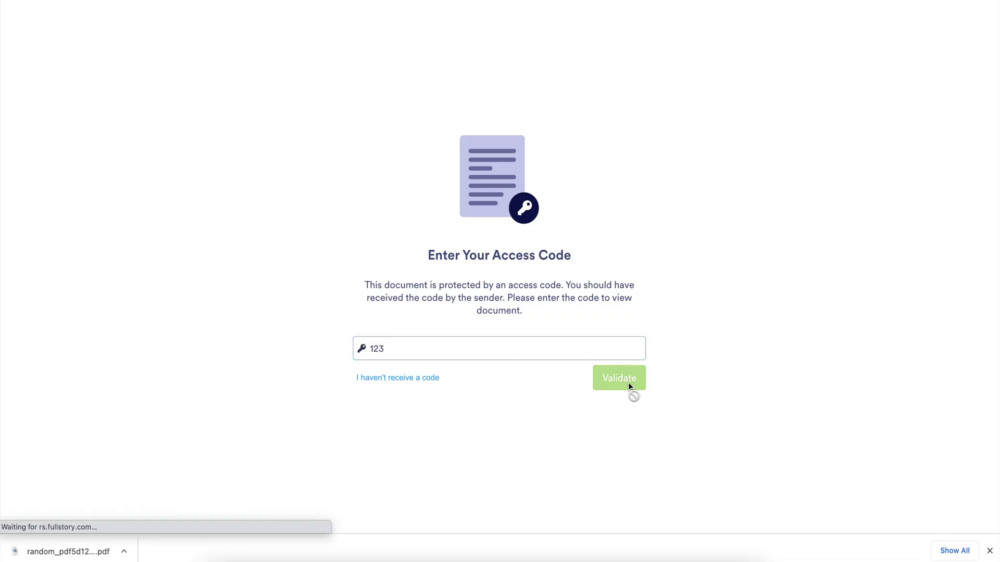
scroll(771, 405, "down", 5)
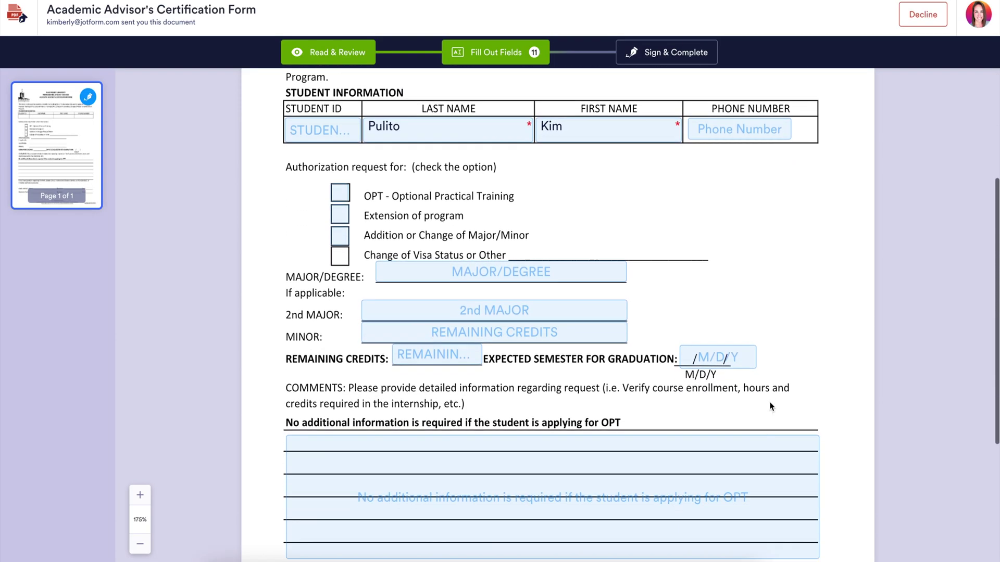
scroll(771, 407, "down", 3)
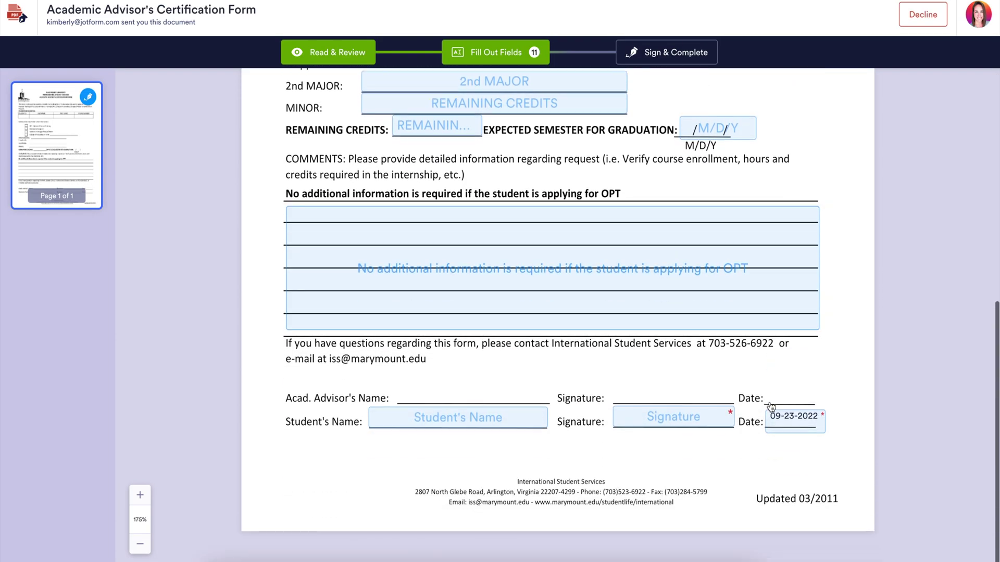
- Place a hand-drawn KP signature in the student's signature field
left_click(660, 418)
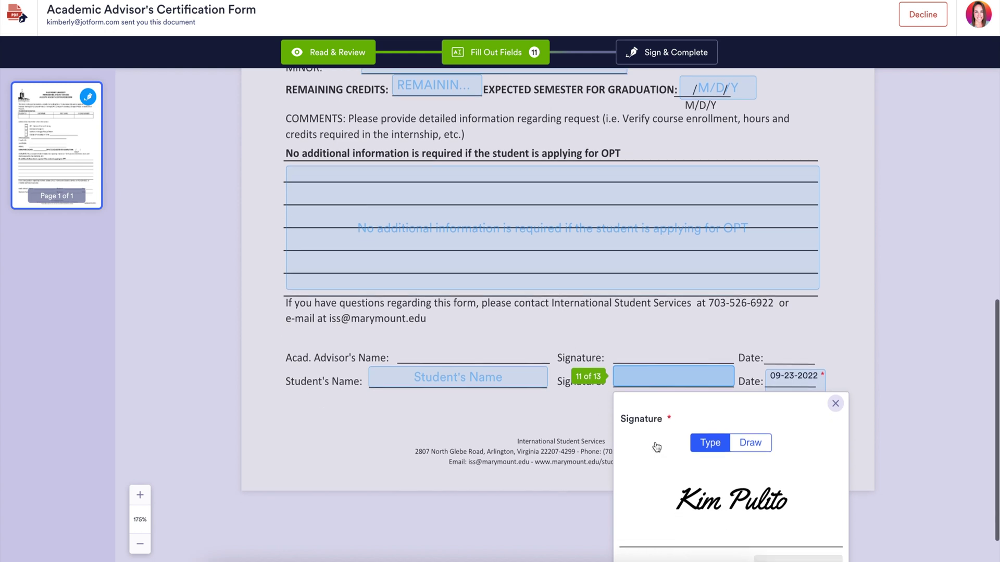
left_click(820, 517)
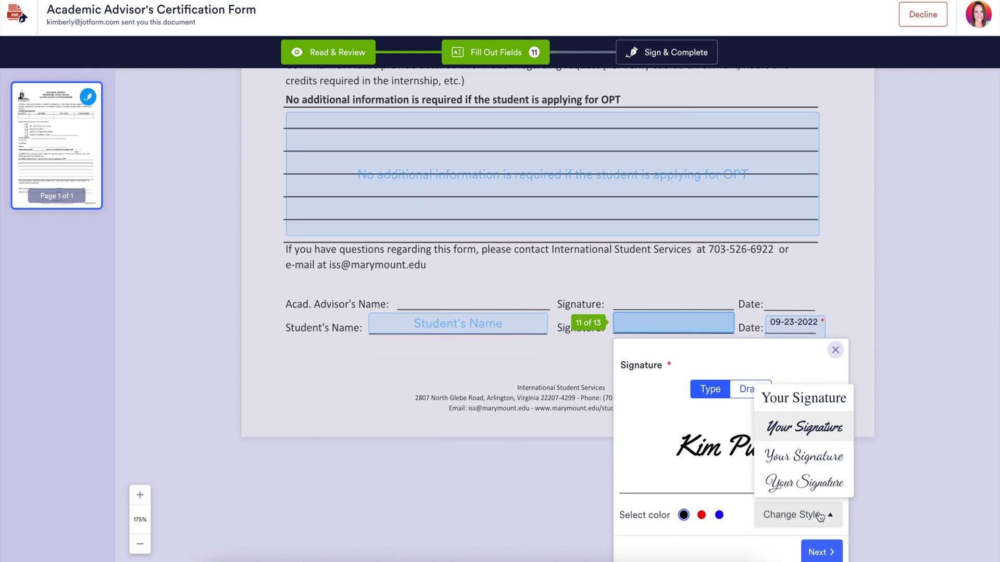
left_click(813, 461)
left_click(701, 515)
left_click(719, 515)
left_click(751, 395)
left_click_drag(706, 447, 744, 489)
mouse_move(746, 444)
left_mouse_down()
mouse_move(774, 469)
mouse_move(772, 455)
left_mouse_up()
left_click(816, 551)
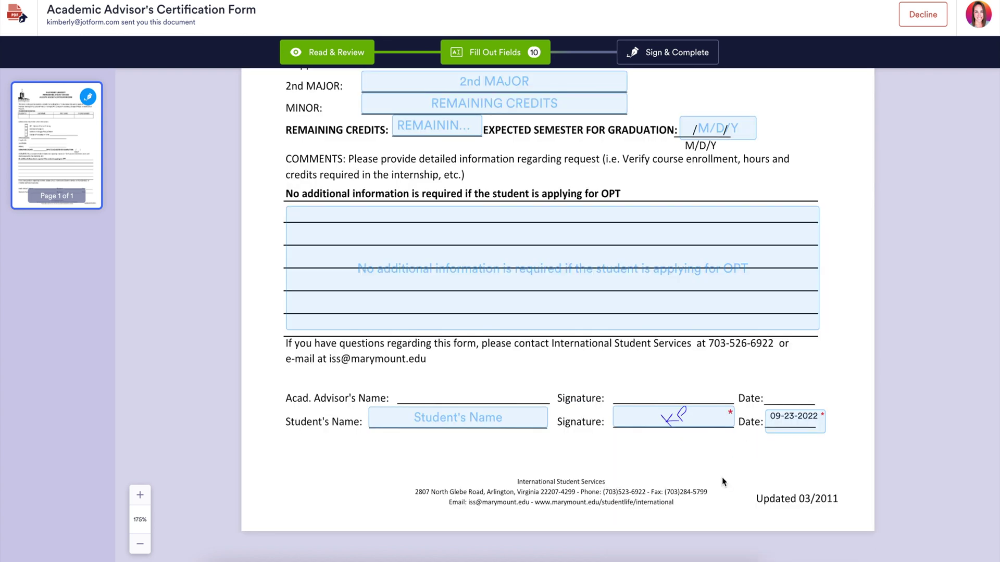
- Dismiss the decline prompt, then Sign & Complete and accept to send the signed form
left_click(922, 17)
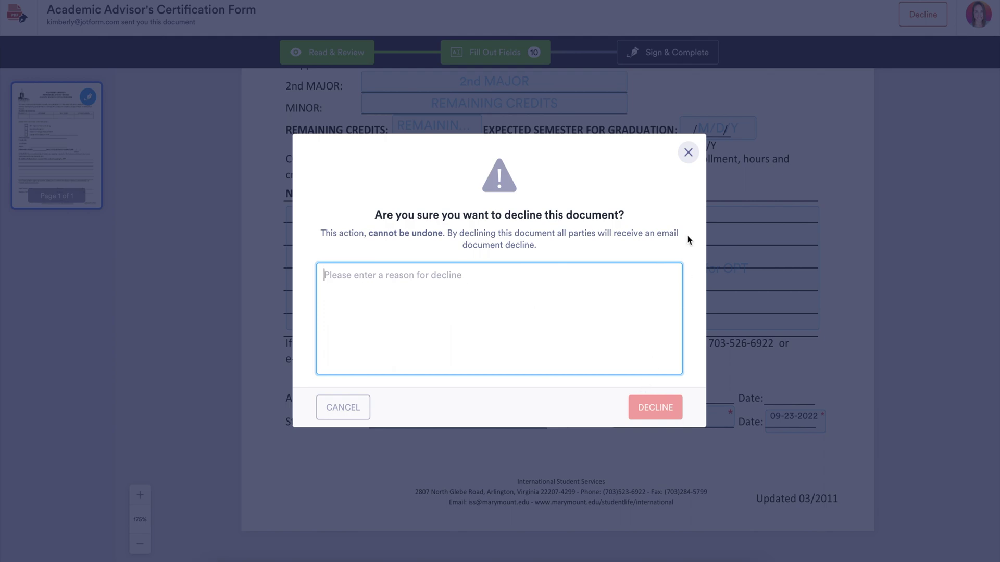
left_click(688, 152)
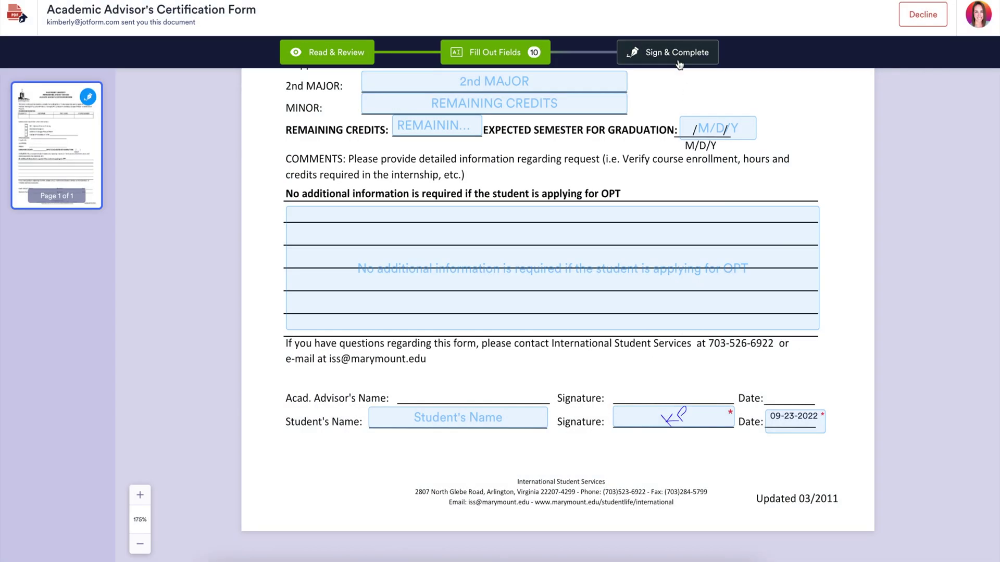
left_click(674, 52)
left_click(662, 382)
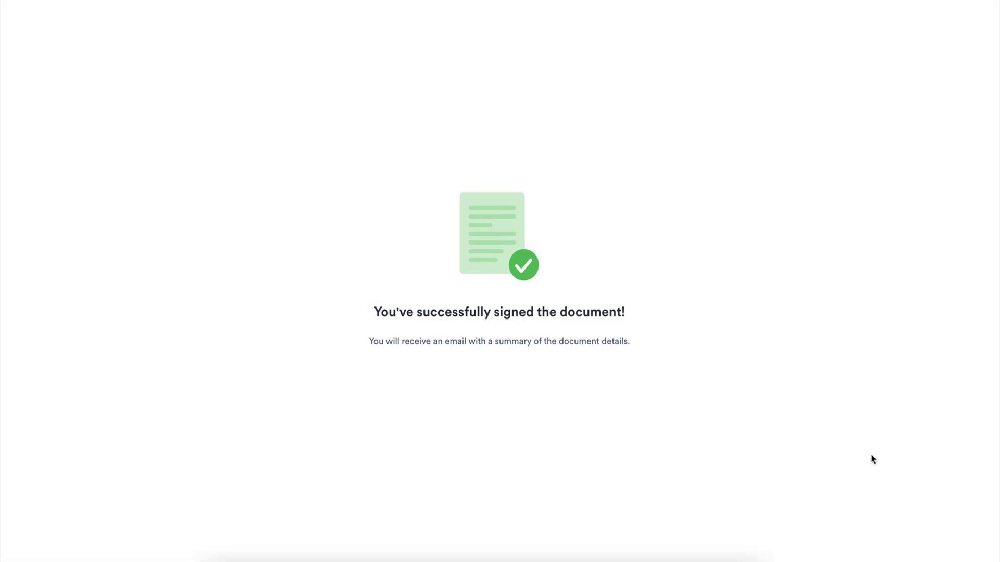
left_click(222, 14)
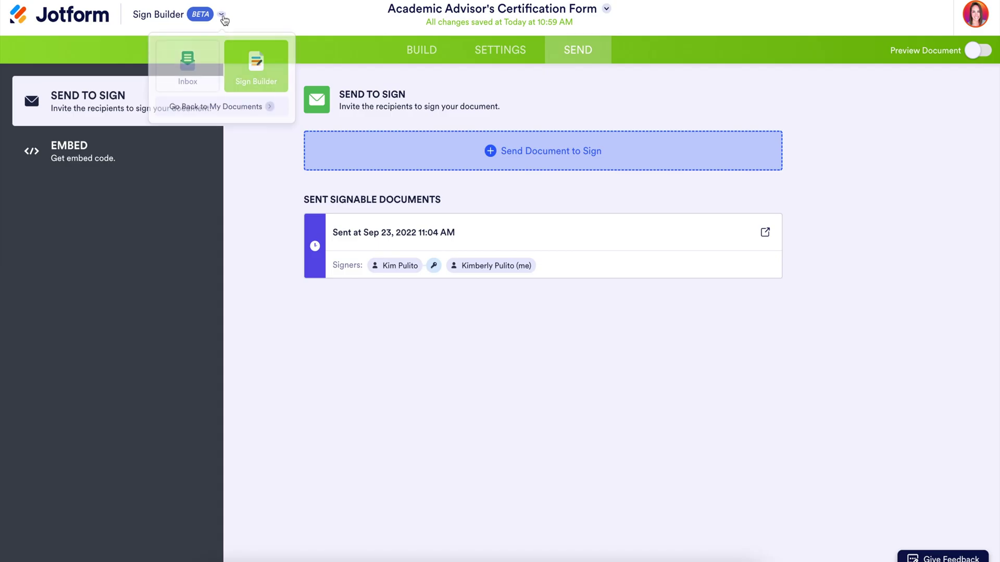
- In the Sign Inbox, confirm the student signed and the form awaits my signature
left_click(196, 77)
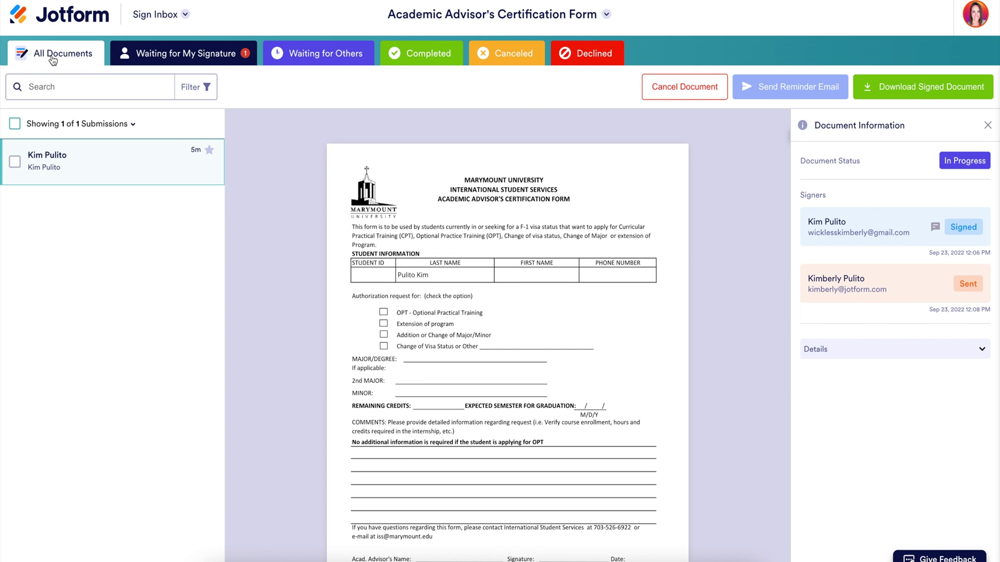
left_click(205, 57)
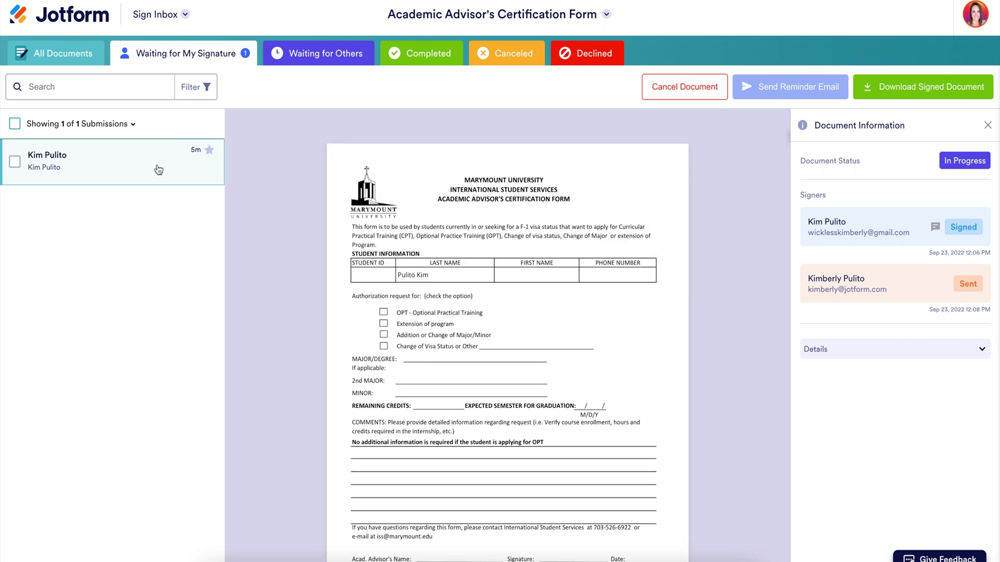
left_click(327, 58)
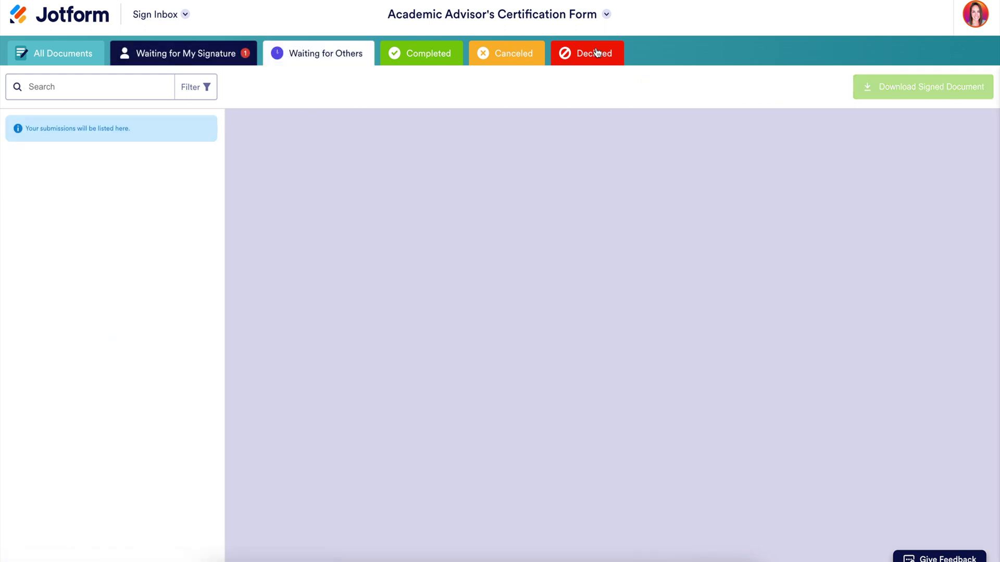
left_click(169, 58)
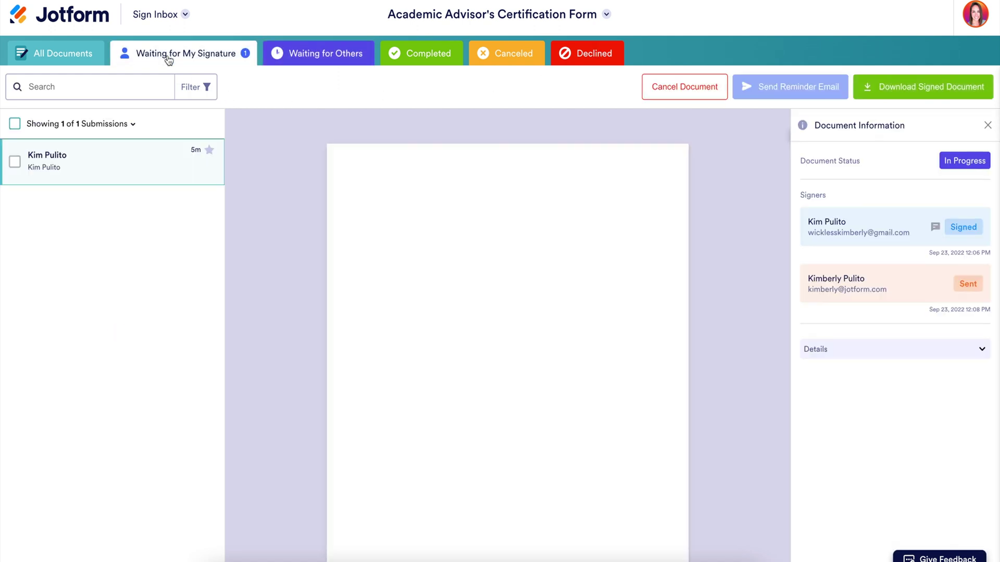
mouse_move(823, 95)
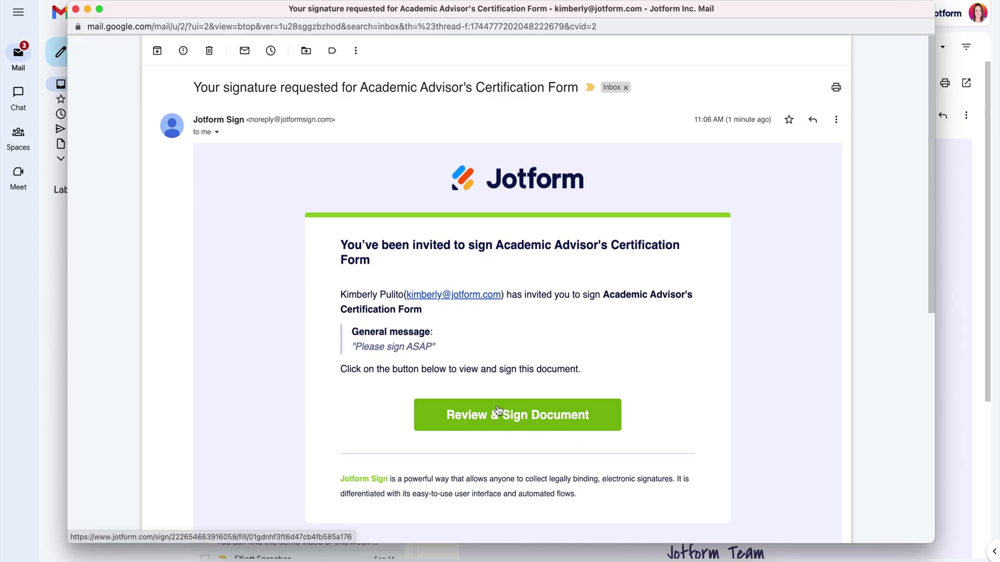
- Apply the typed advisor signature to the form, then Sign & Complete with Accept and Send
left_click_drag(409, 348, 349, 351)
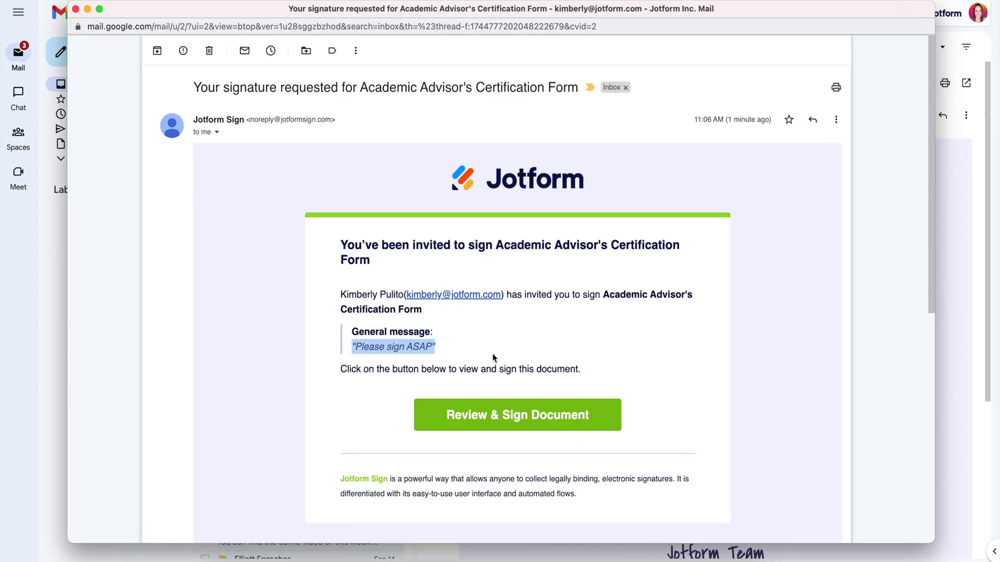
left_click(511, 416)
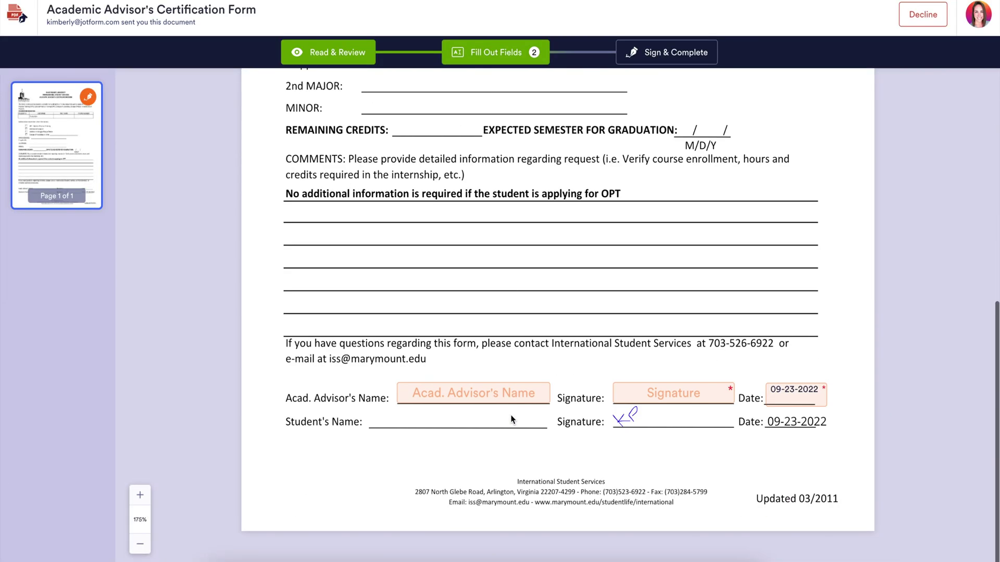
left_click(627, 387)
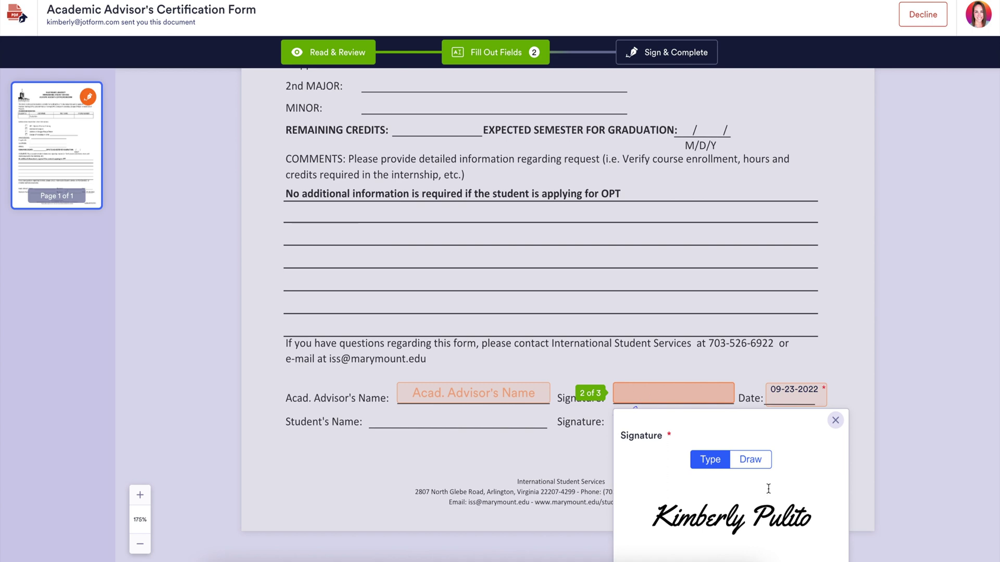
left_click(809, 549)
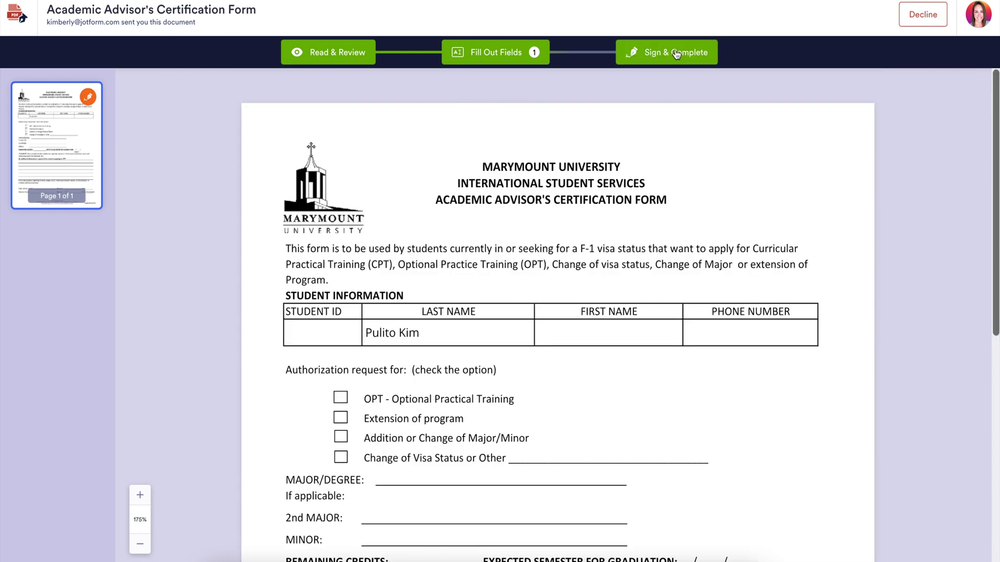
left_click(675, 52)
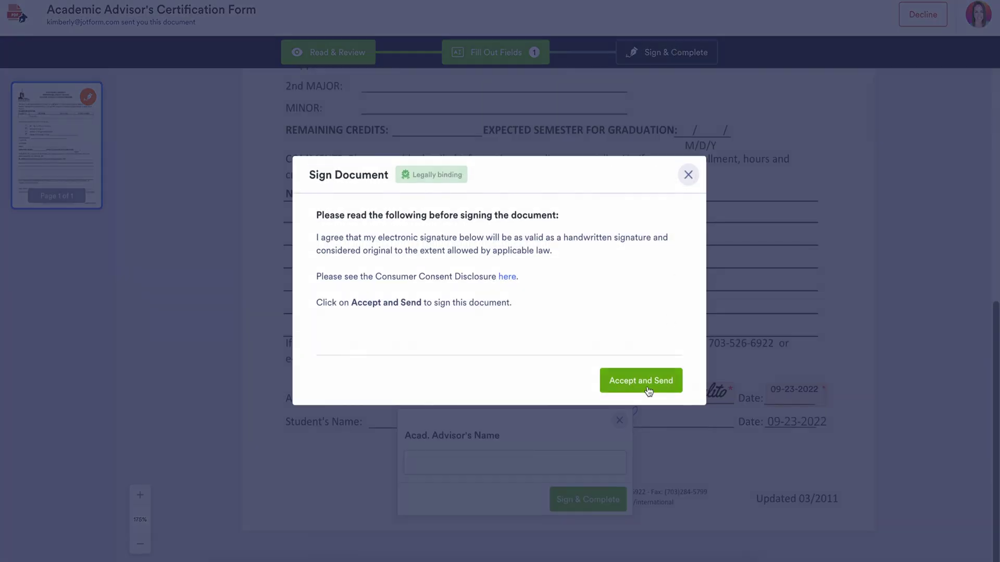
left_click(647, 388)
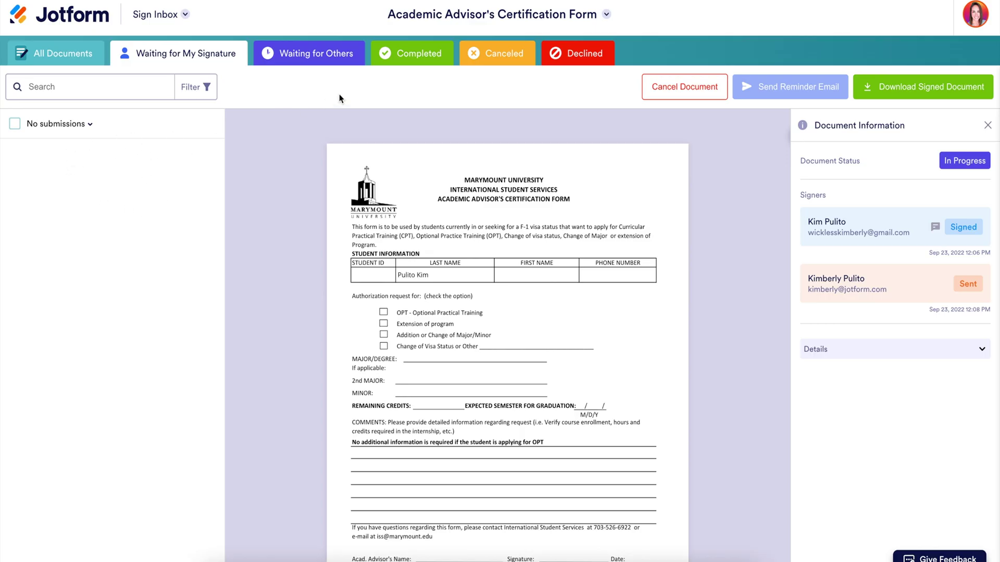
- Review the Completed certification form's signatures and audit trail showing both signers
left_click(412, 62)
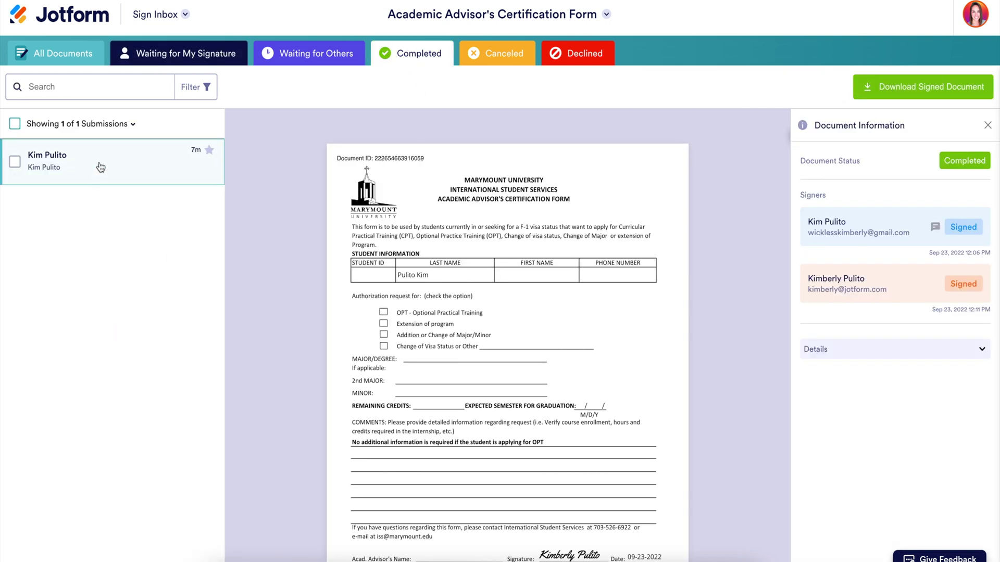
scroll(626, 408, "down", 5)
scroll(626, 408, "down", 6)
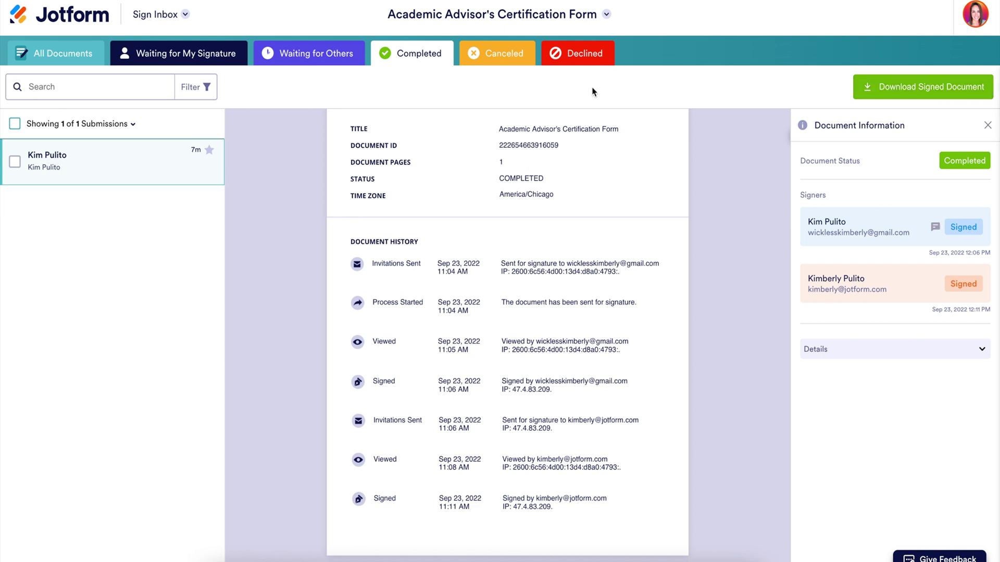
left_click(167, 18)
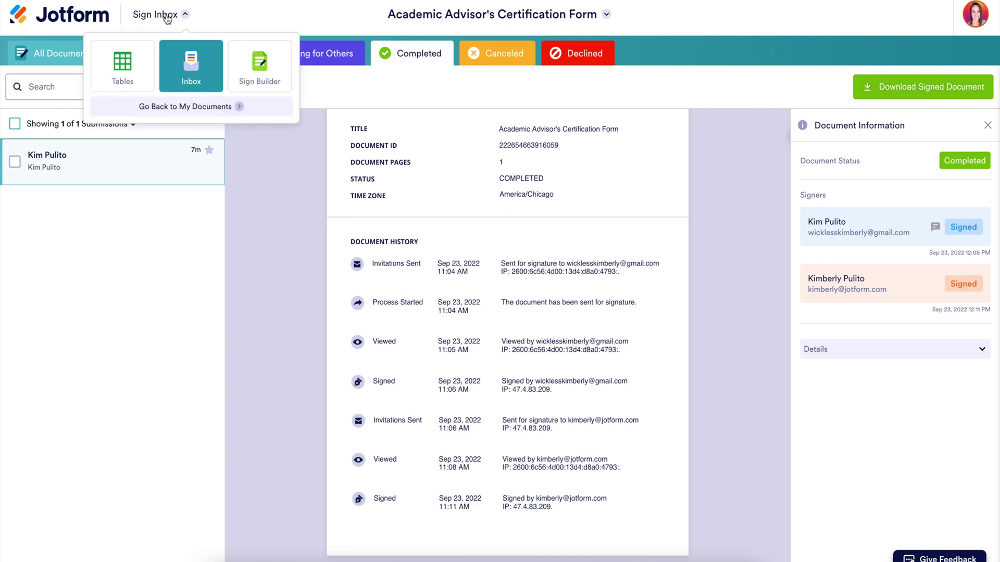
- Open the form's table in Jotform Tables and view the signature and signing-date columns
left_click(123, 77)
scroll(562, 141, "right", 3)
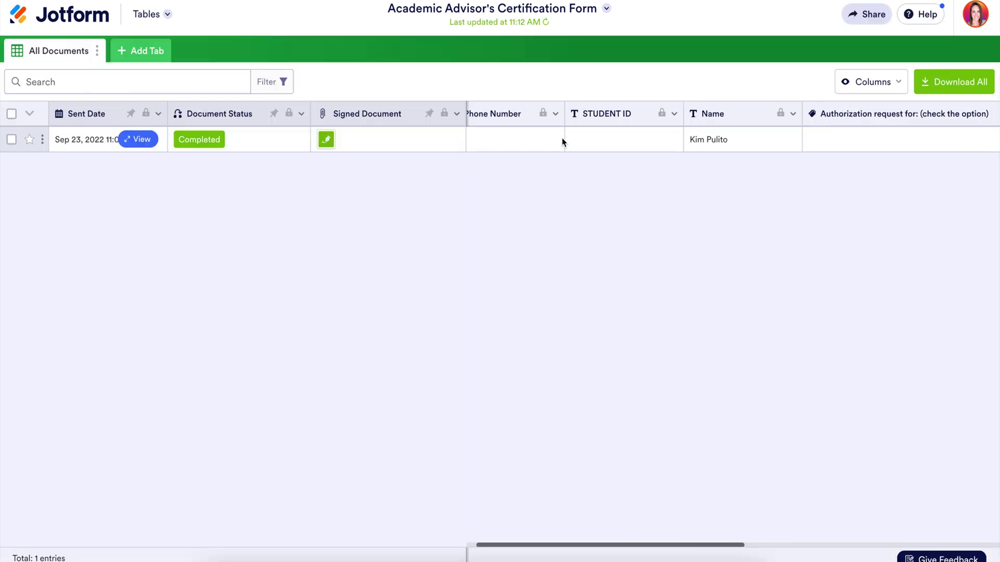
scroll(563, 141, "right", 8)
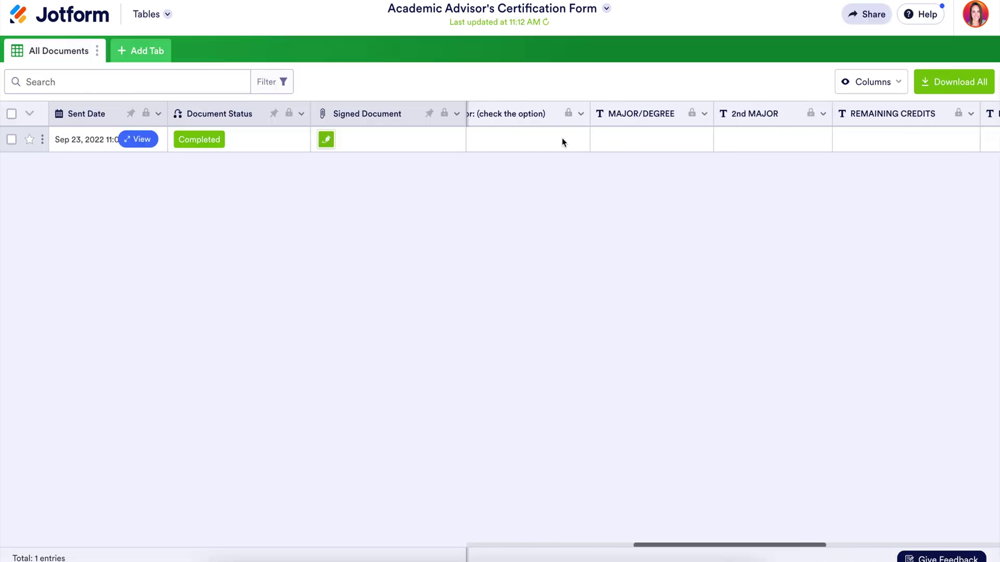
scroll(563, 142, "right", 8)
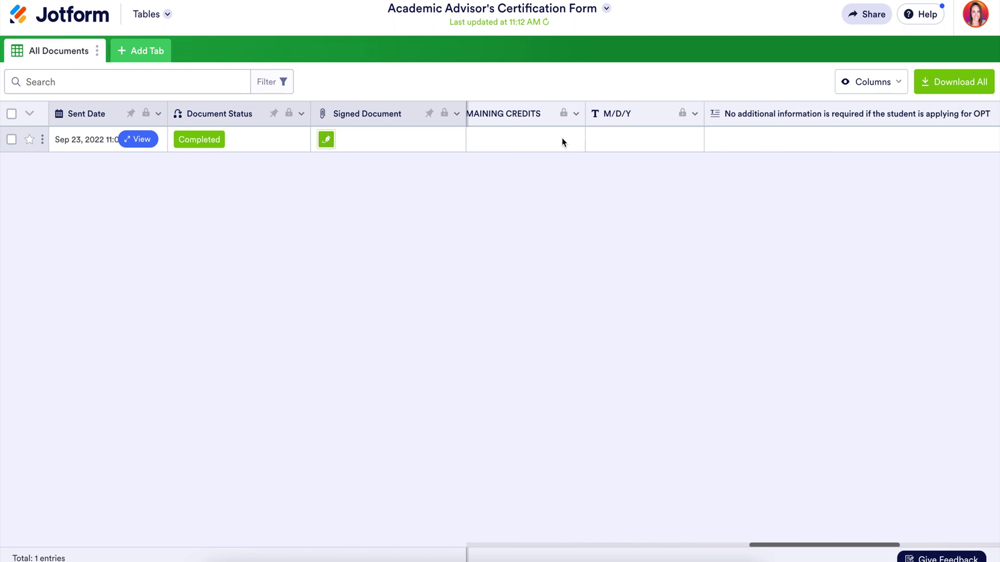
scroll(562, 142, "right", 6)
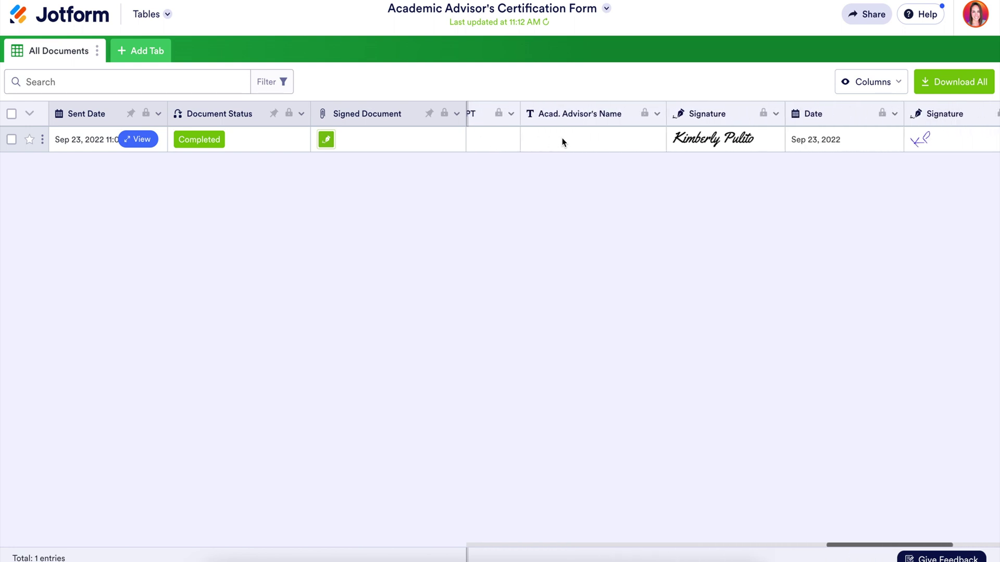
scroll(562, 142, "right", 8)
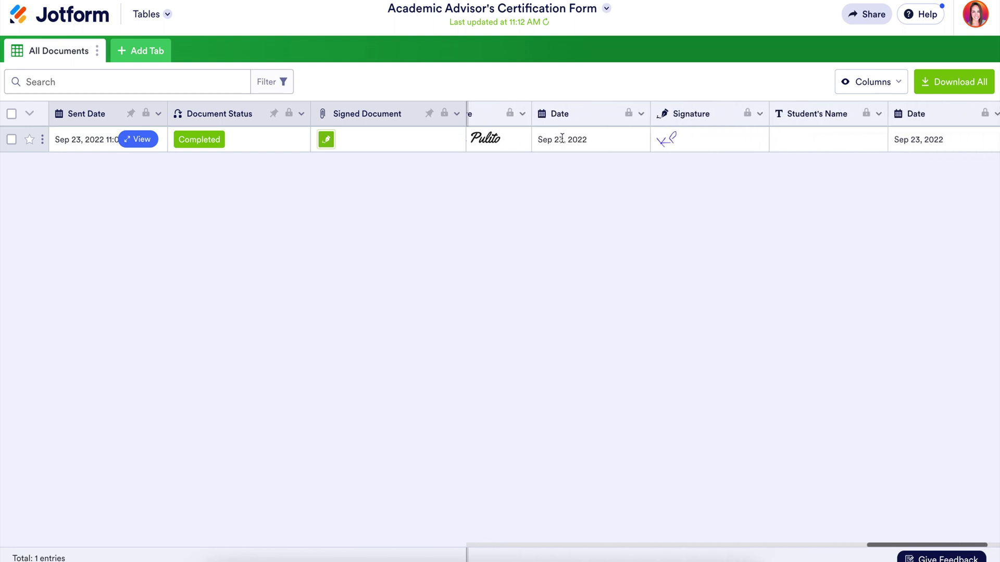